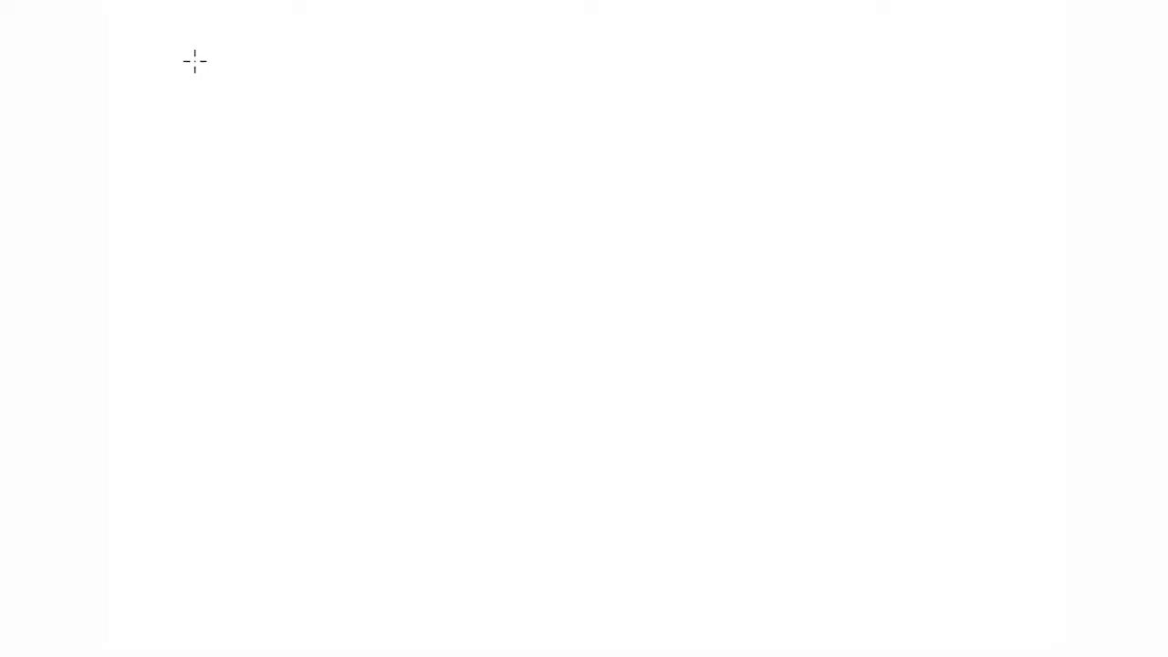
Place the first two logo quarters, rotating the second to form the top half circle.
drag(192, 60, 360, 229)
drag(374, 182, 383, 26)
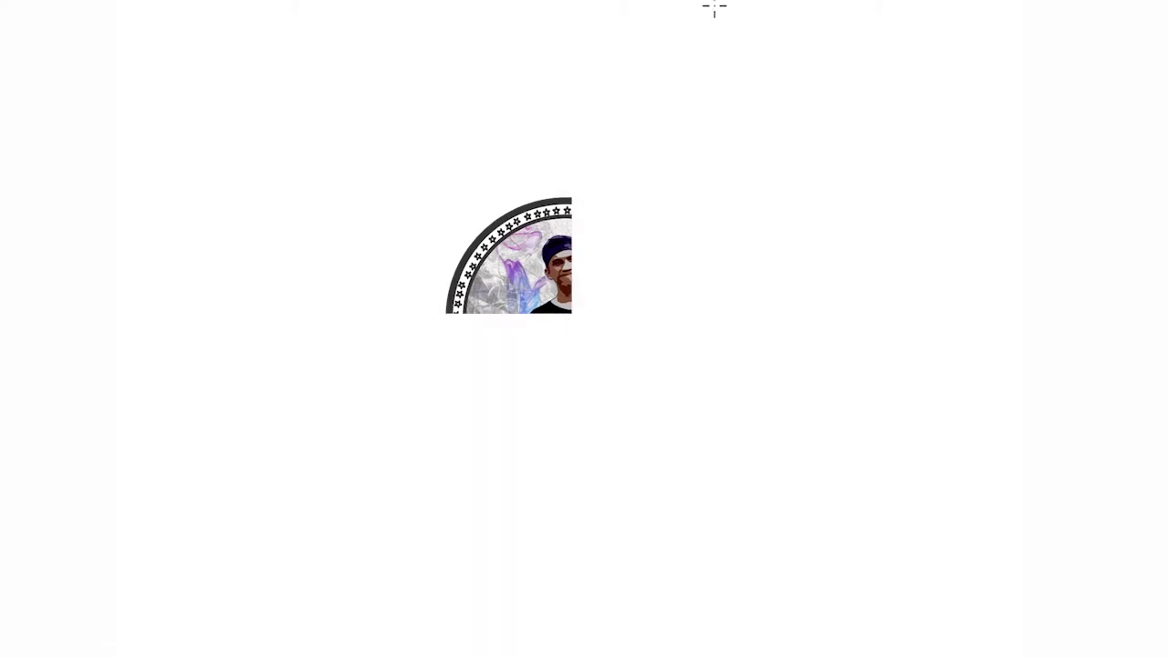
drag(731, 25, 899, 193)
drag(925, 45, 951, 125)
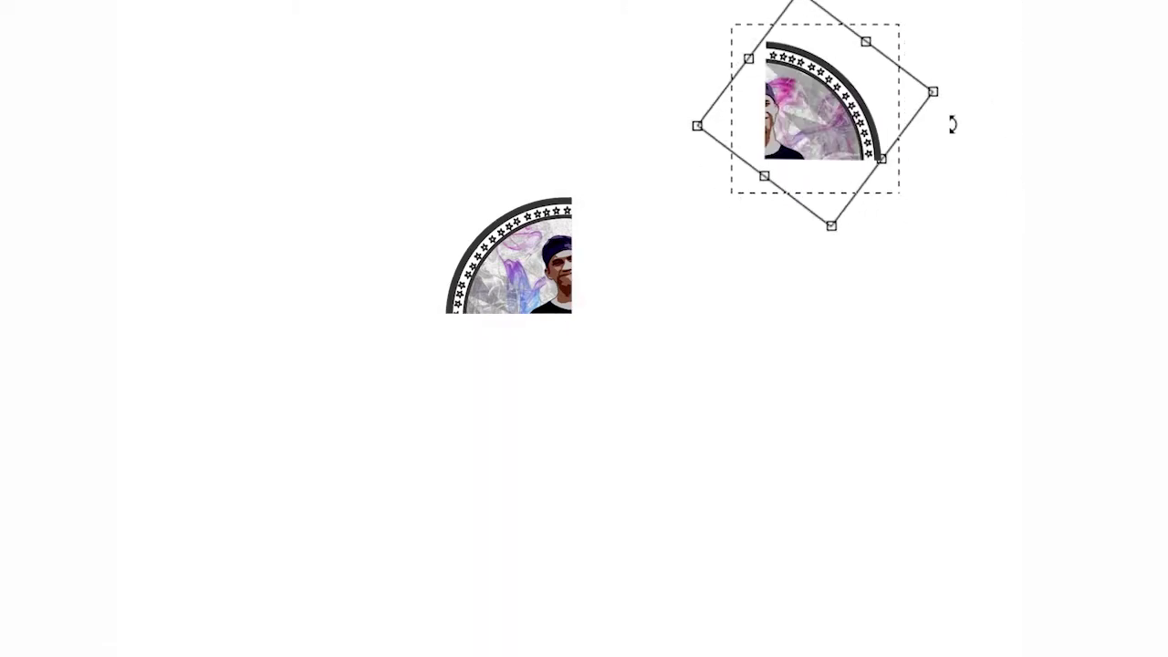
drag(852, 140, 670, 300)
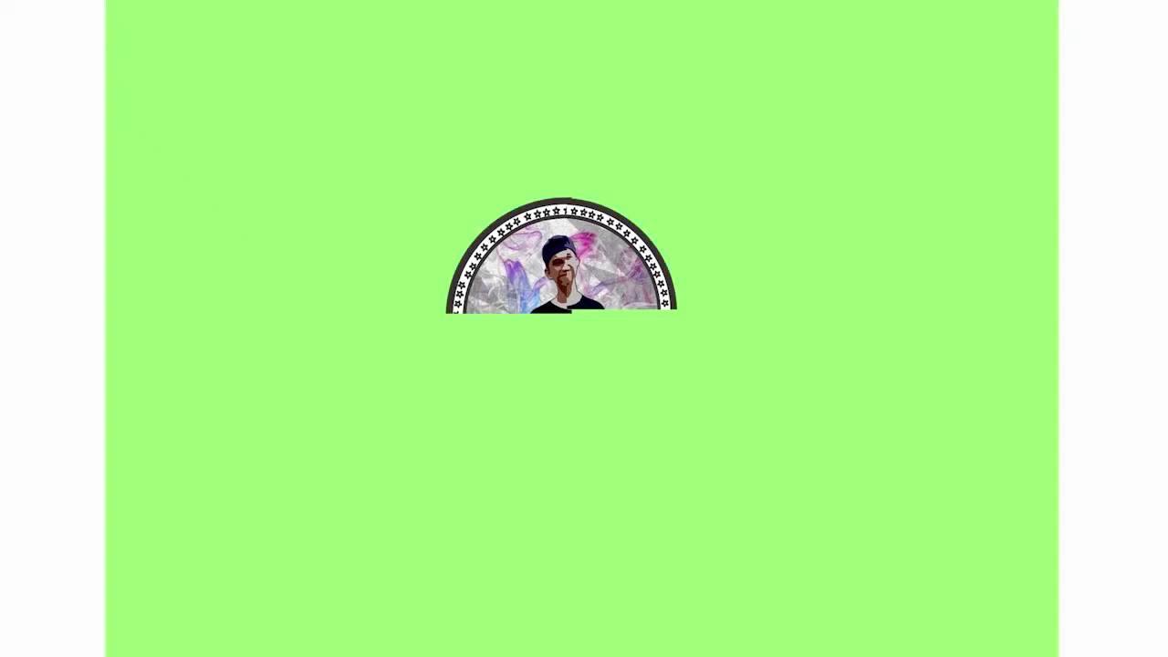
Place and rotate the remaining two quarters to complete the circle, then deselect.
mouse_move(326, 416)
mouse_down()
mouse_move(521, 548)
mouse_move(511, 566)
mouse_up()
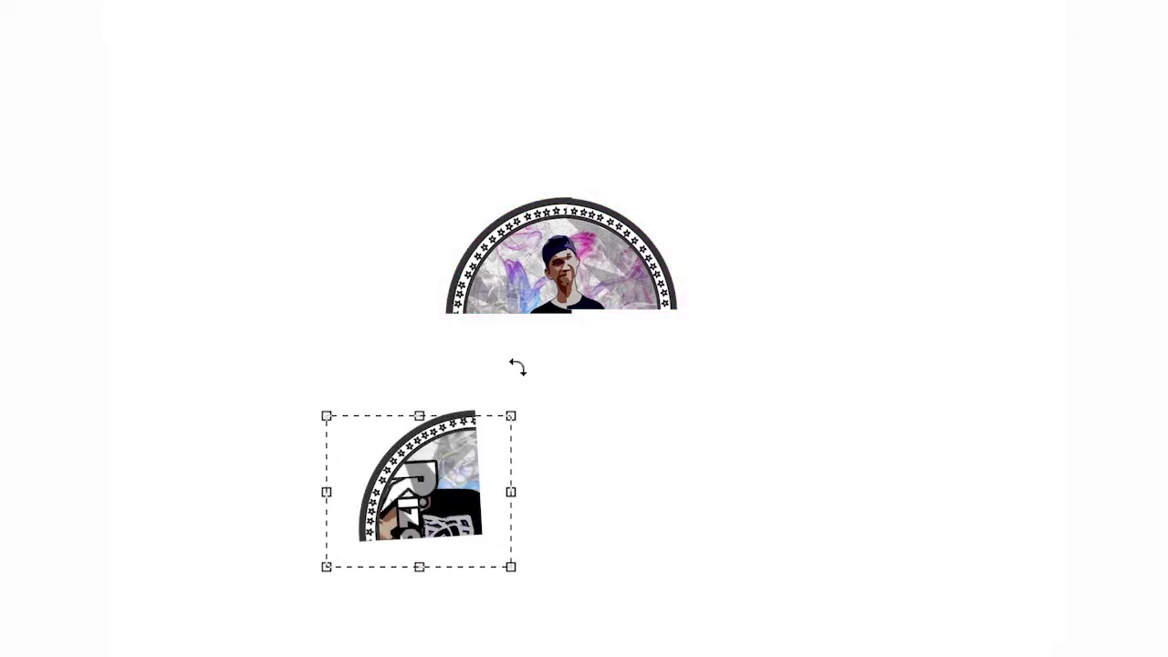
drag(517, 367, 295, 392)
drag(425, 429, 515, 294)
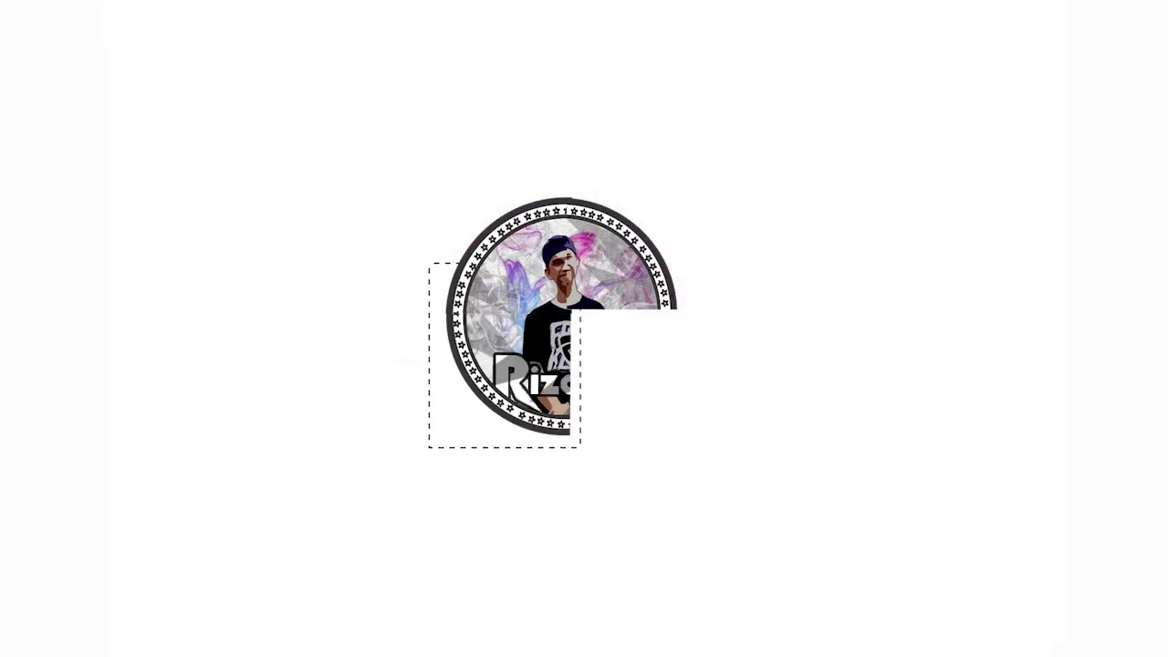
drag(1038, 299, 808, 497)
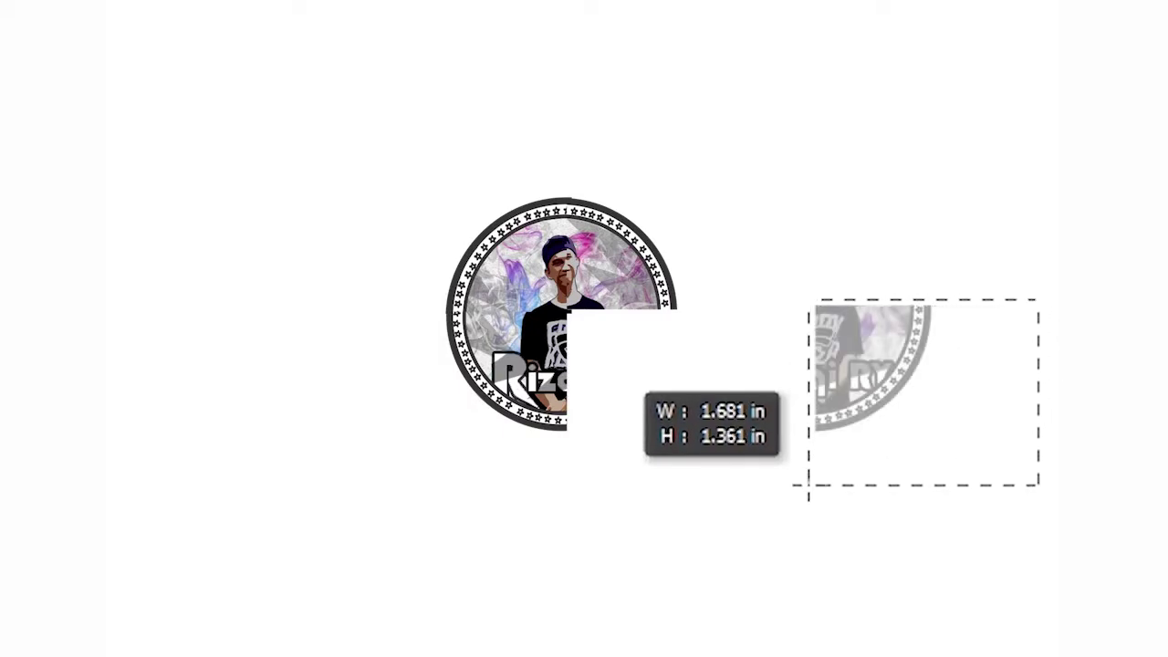
drag(1019, 403, 761, 396)
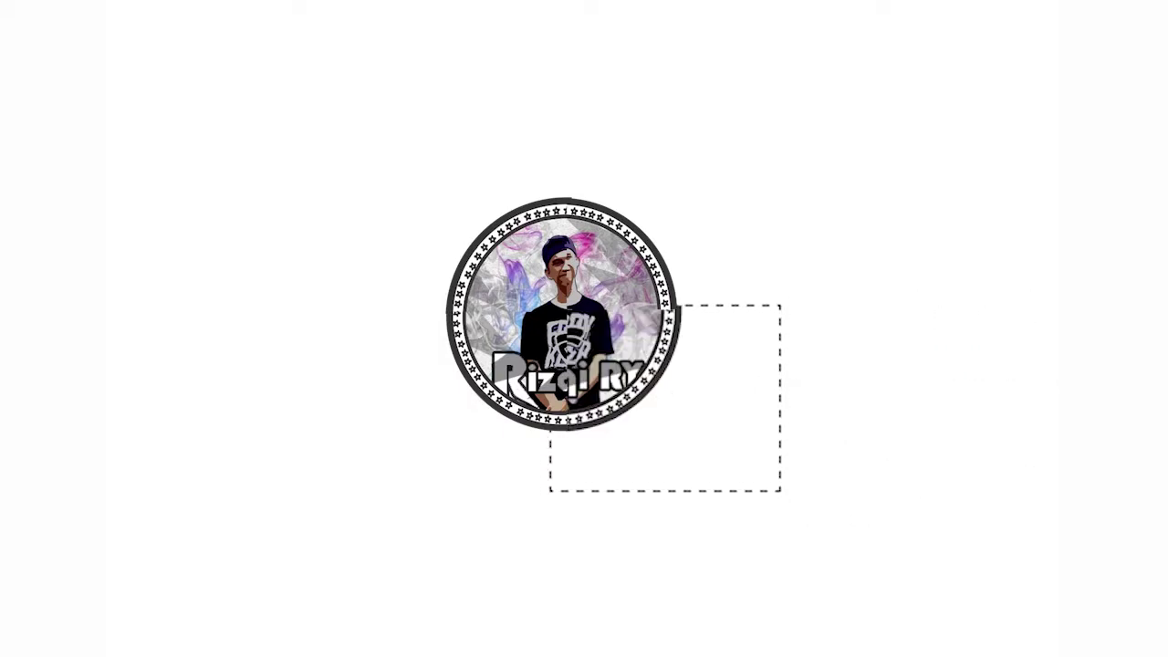
key(Escape)
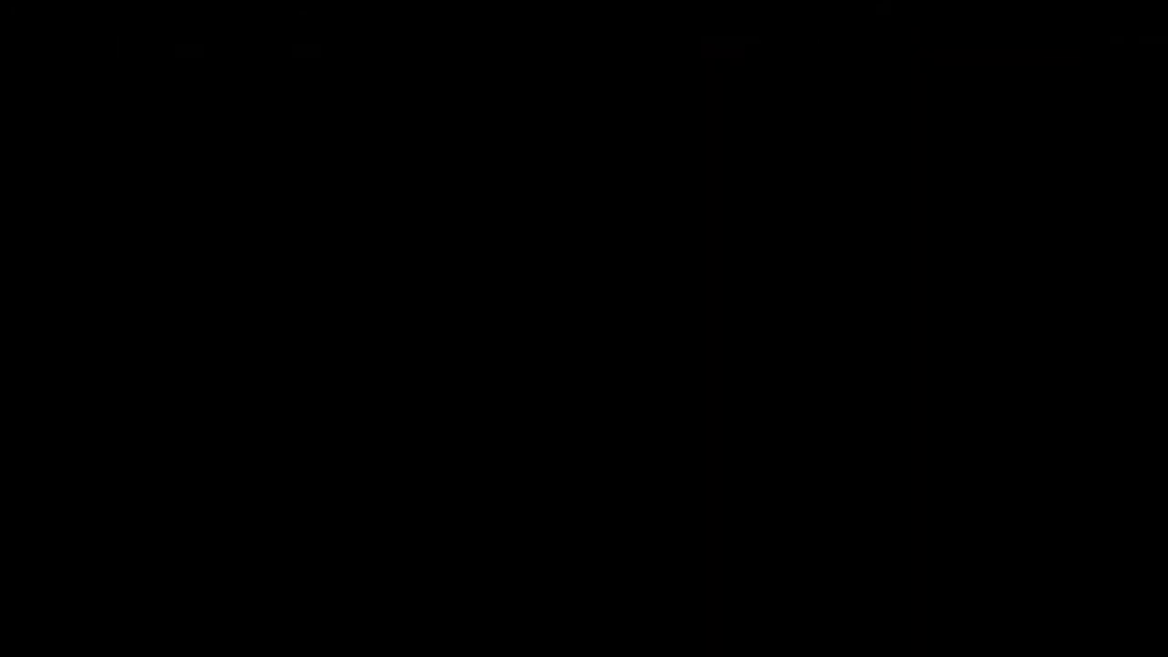
Leave the composite and bring up the original single-subject photo document.
scroll(840, 460, down, 2)
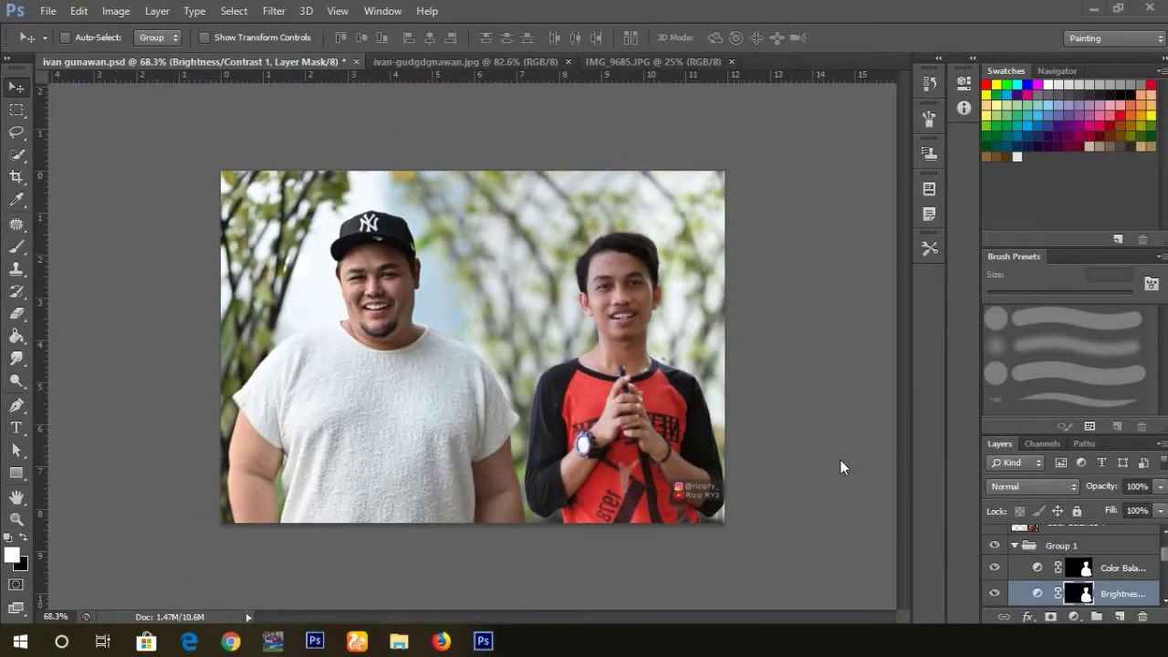
scroll(841, 460, up, 2)
scroll(840, 460, down, 1)
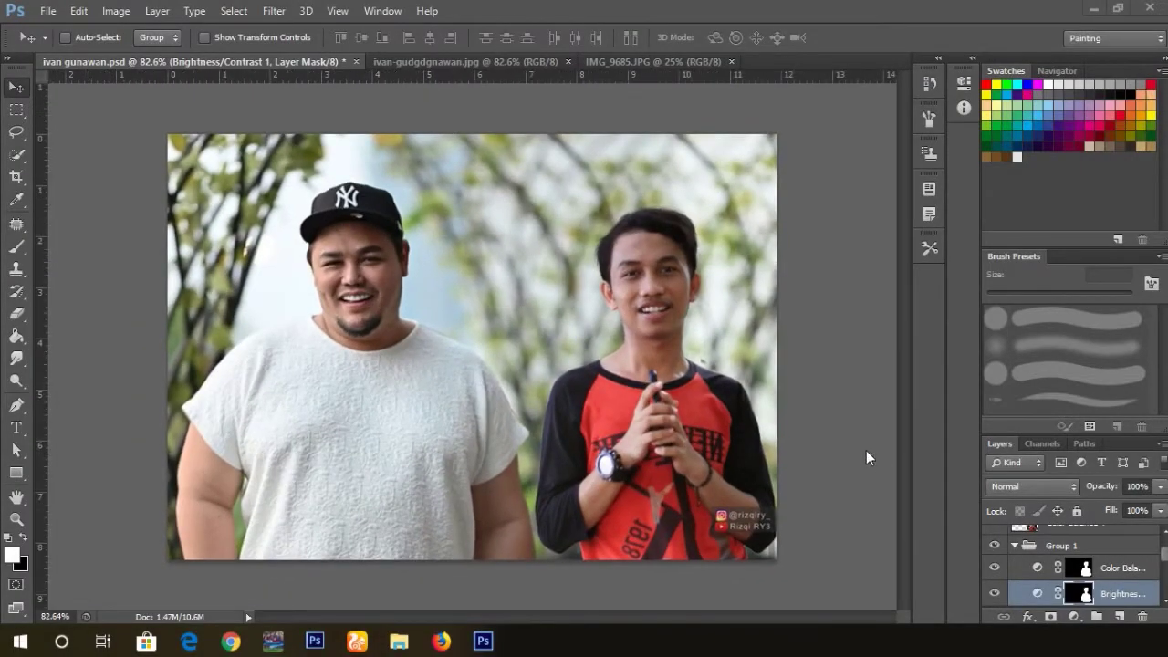
scroll(864, 434, down, 1)
scroll(865, 433, up, 1)
click(432, 64)
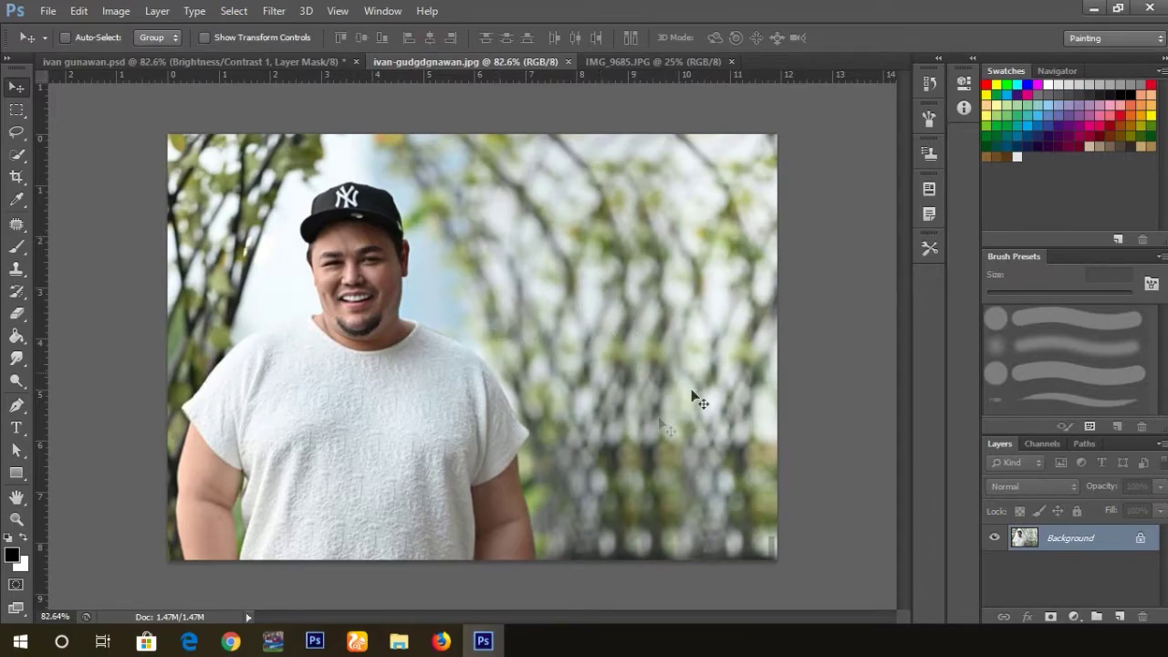
Show IMG_9685.JPG with the man in red and activate the Quick Selection tool.
click(613, 61)
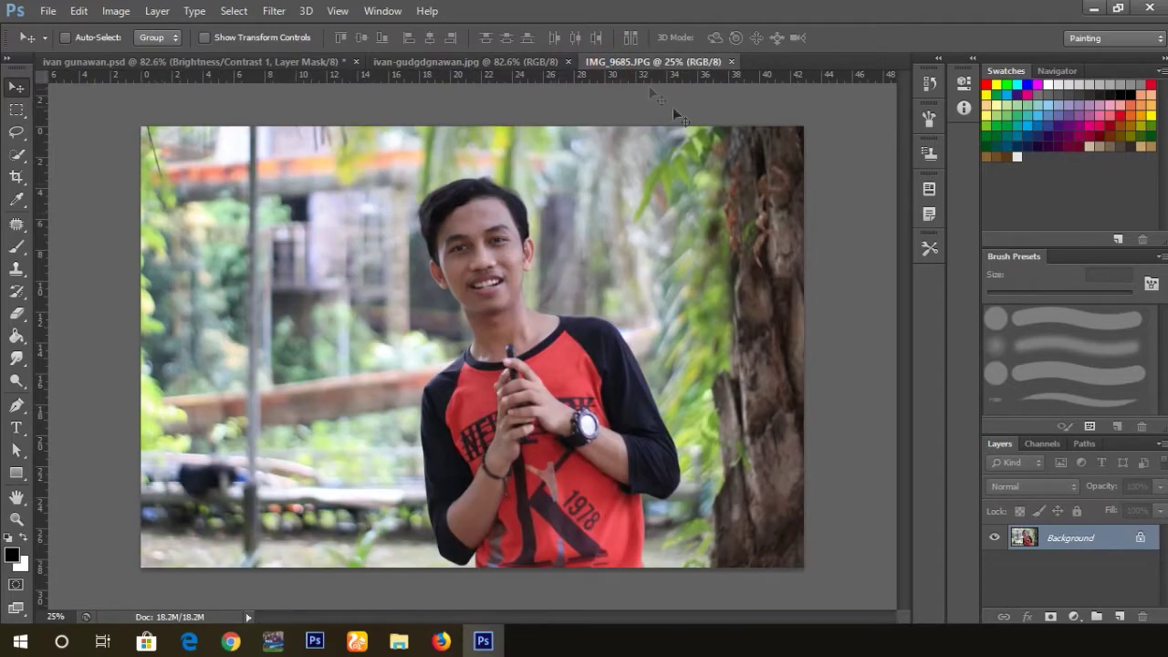
key(alt)
key(w)
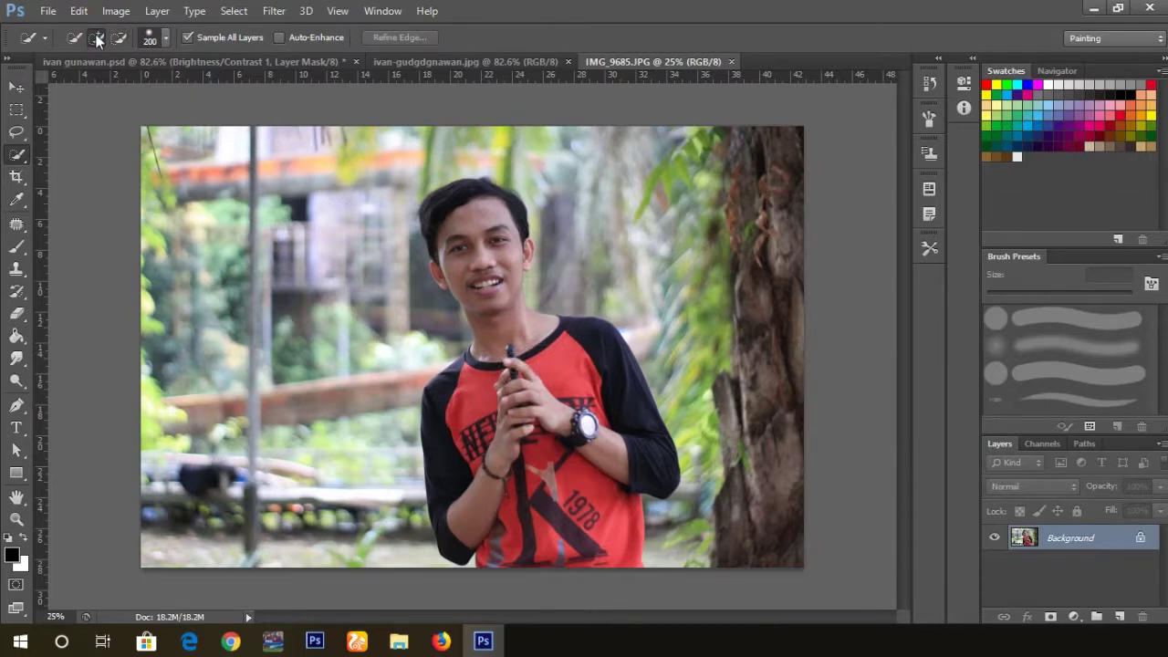
Quick-select the man in red in Add mode, covering his hair, head, torso, shirt and hands.
click(96, 39)
drag(461, 212, 584, 538)
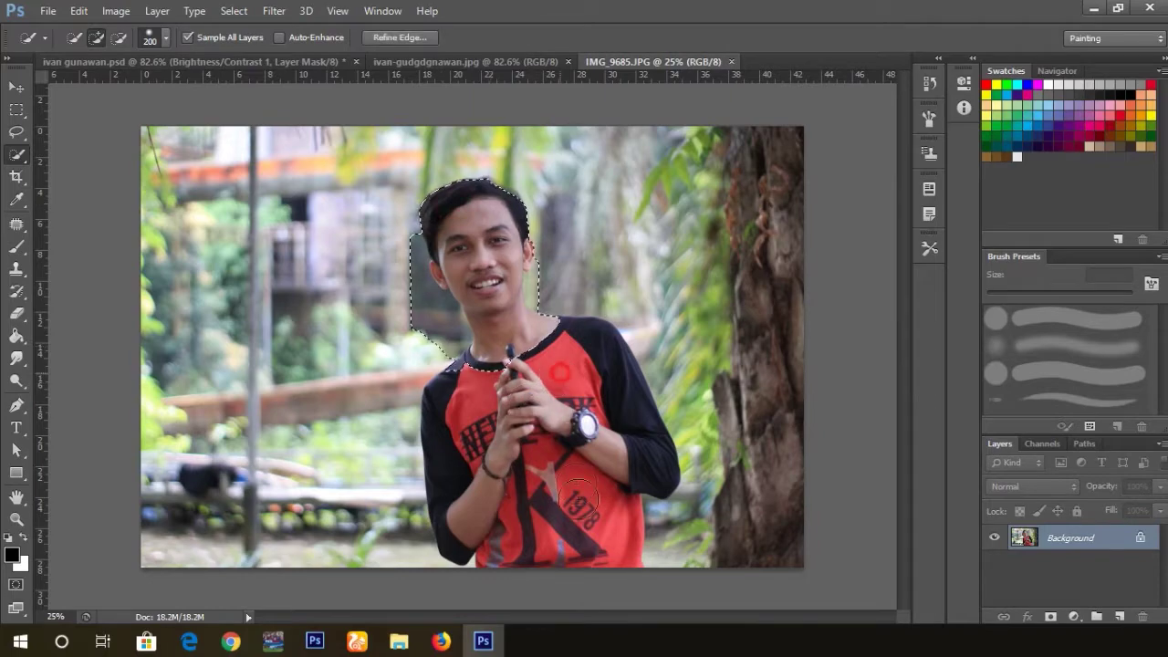
mouse_move(611, 379)
mouse_down()
mouse_move(634, 467)
mouse_move(453, 401)
mouse_up()
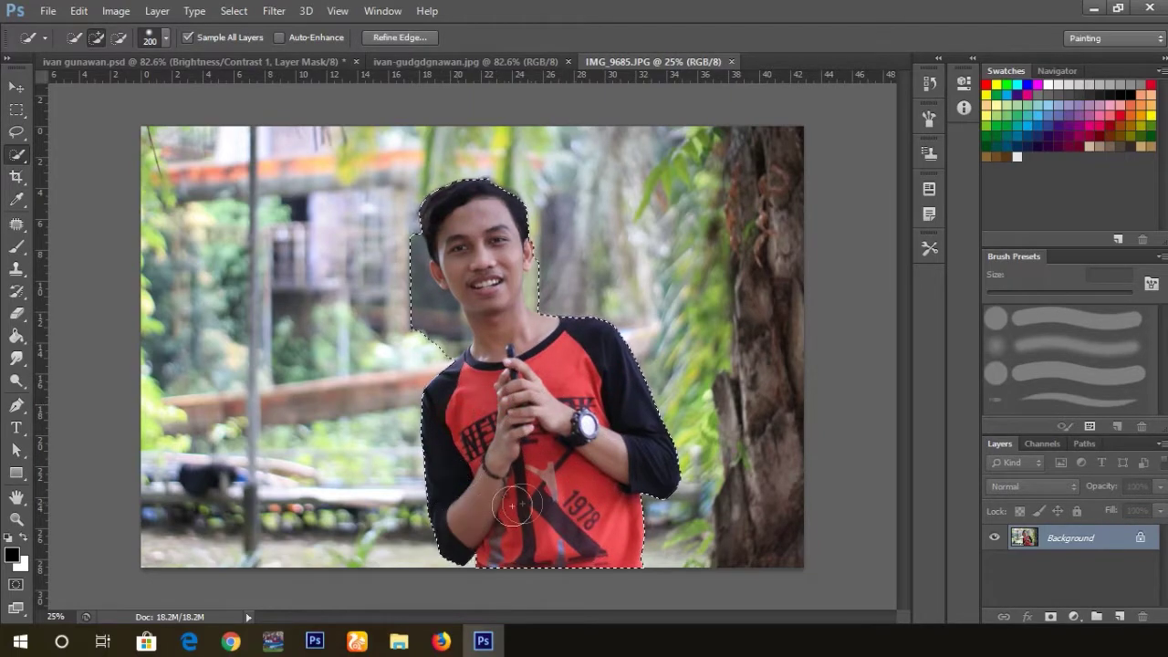
scroll(538, 455, up, 3)
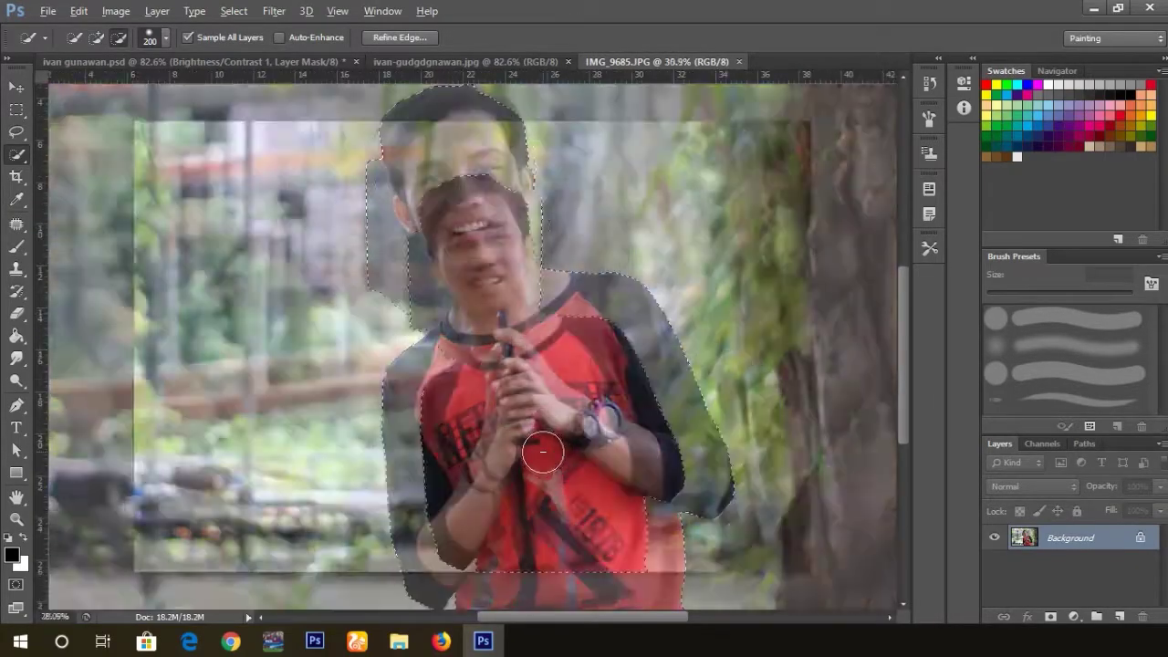
scroll(539, 337, up, 3)
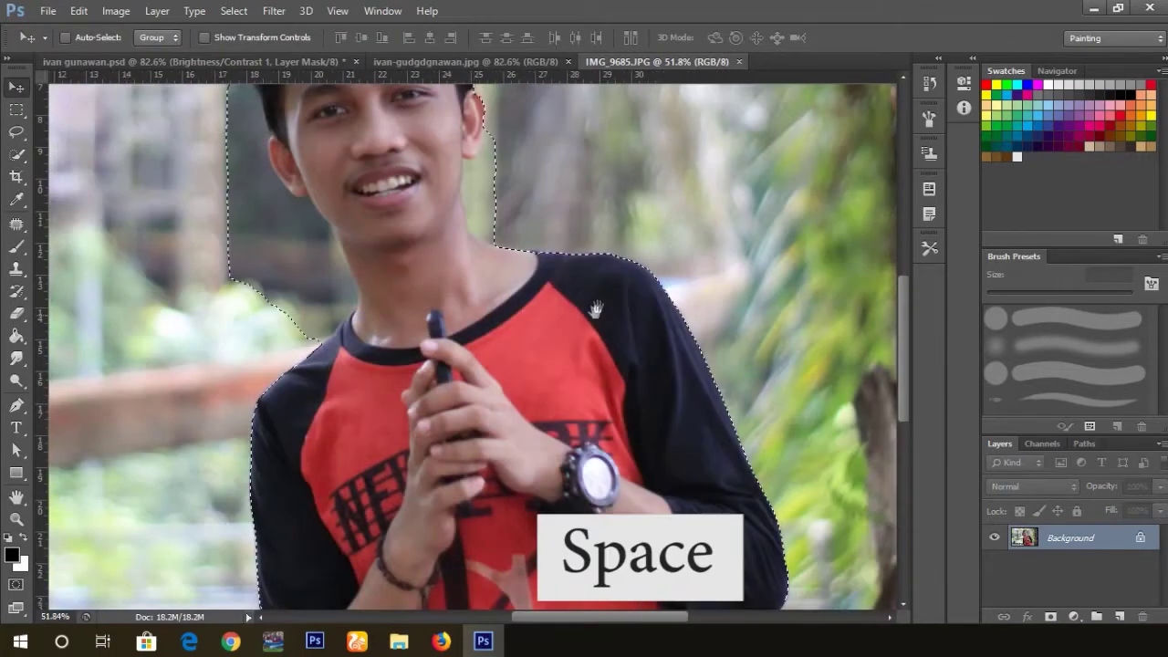
drag(441, 306, 433, 448)
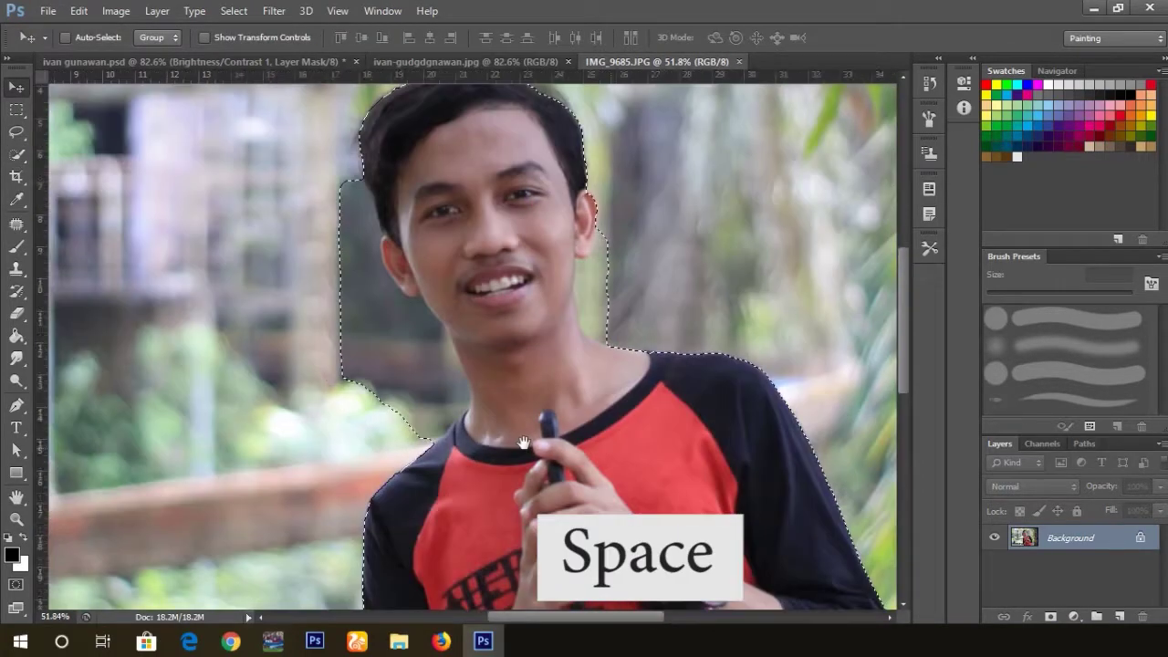
key(w)
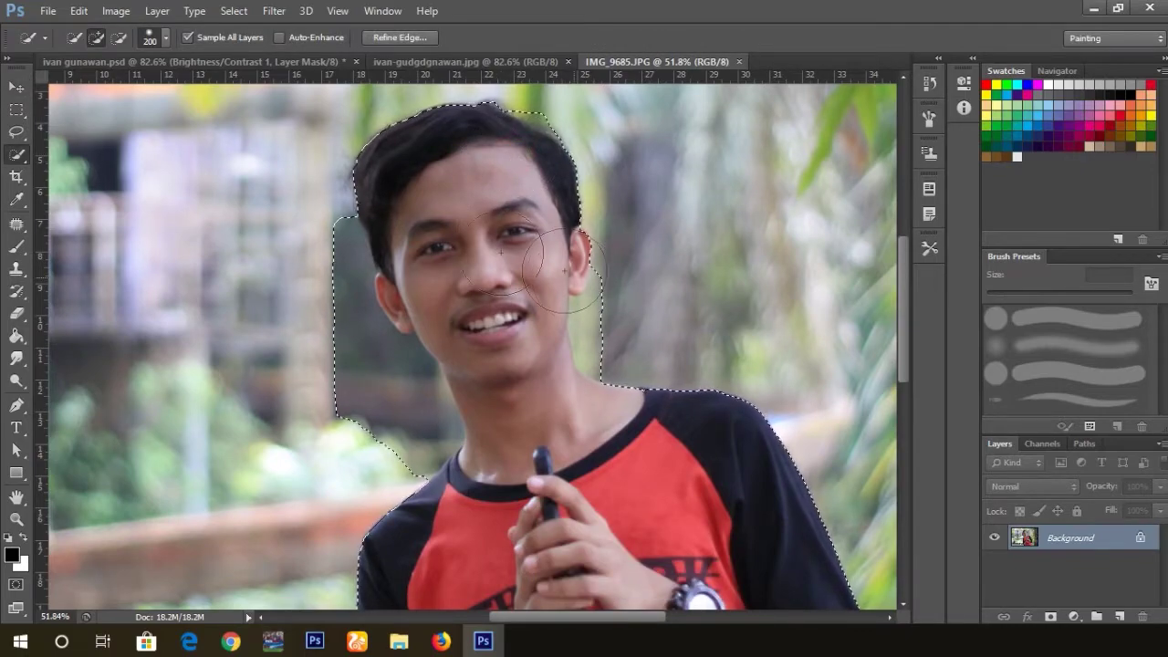
mouse_move(438, 596)
mouse_down()
mouse_move(444, 377)
mouse_move(189, 295)
mouse_up()
drag(274, 182, 521, 575)
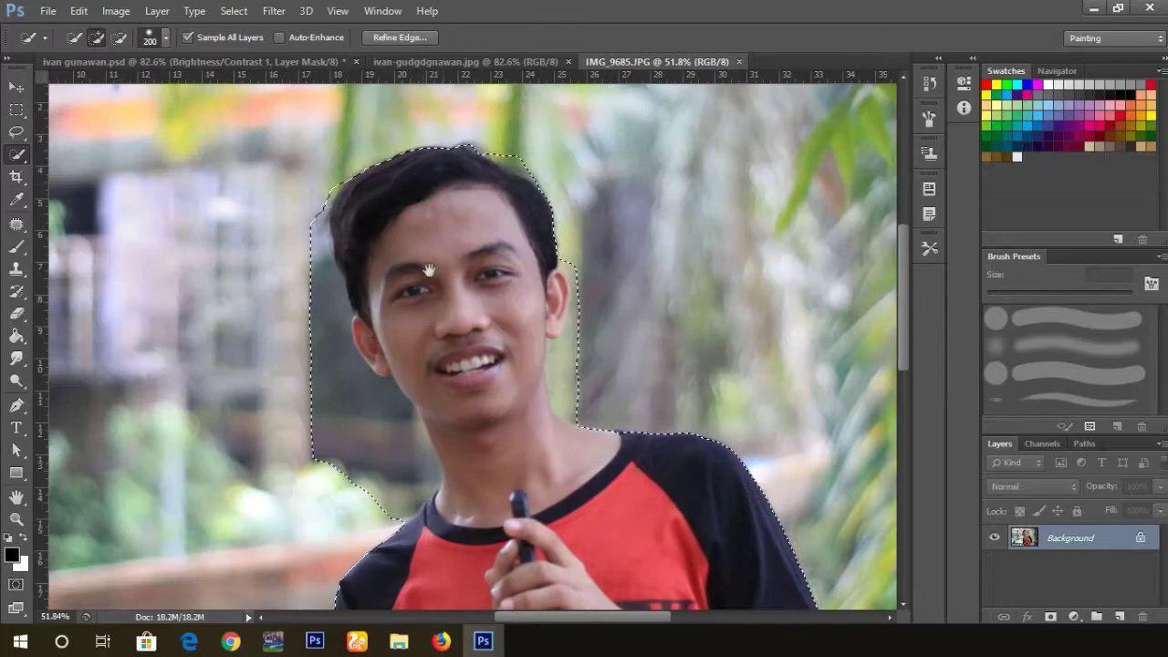
scroll(522, 371, down, 3)
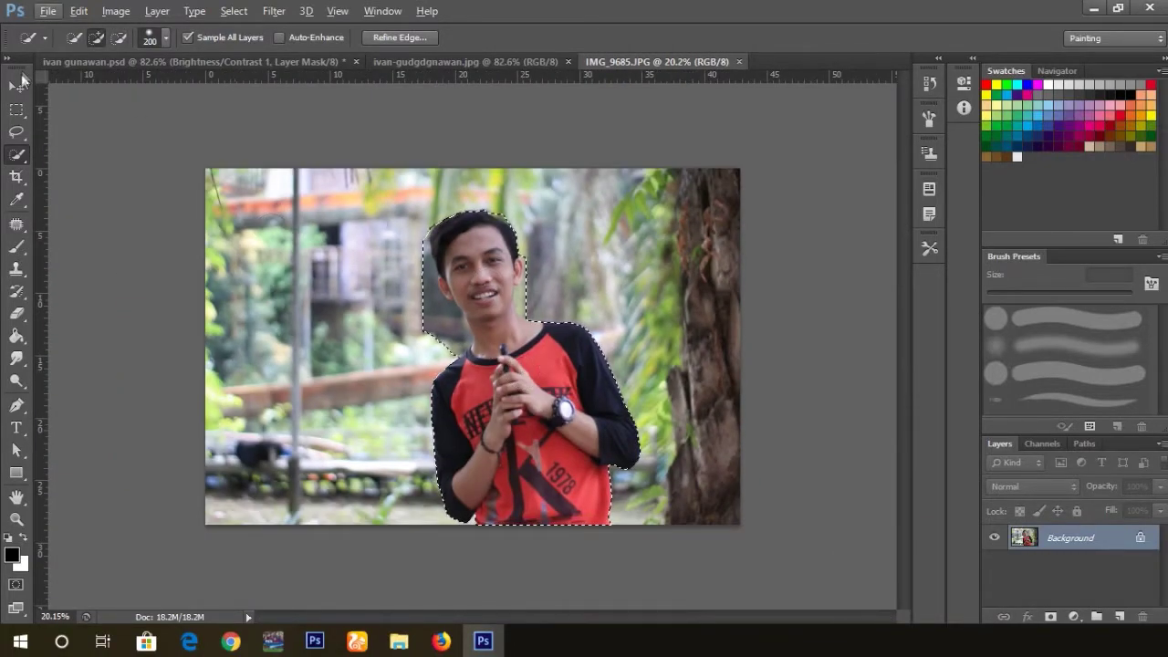
Drag the selected man in red into ivan-gudgdgnawan.jpg as Layer 1 and start Free Transform.
click(18, 87)
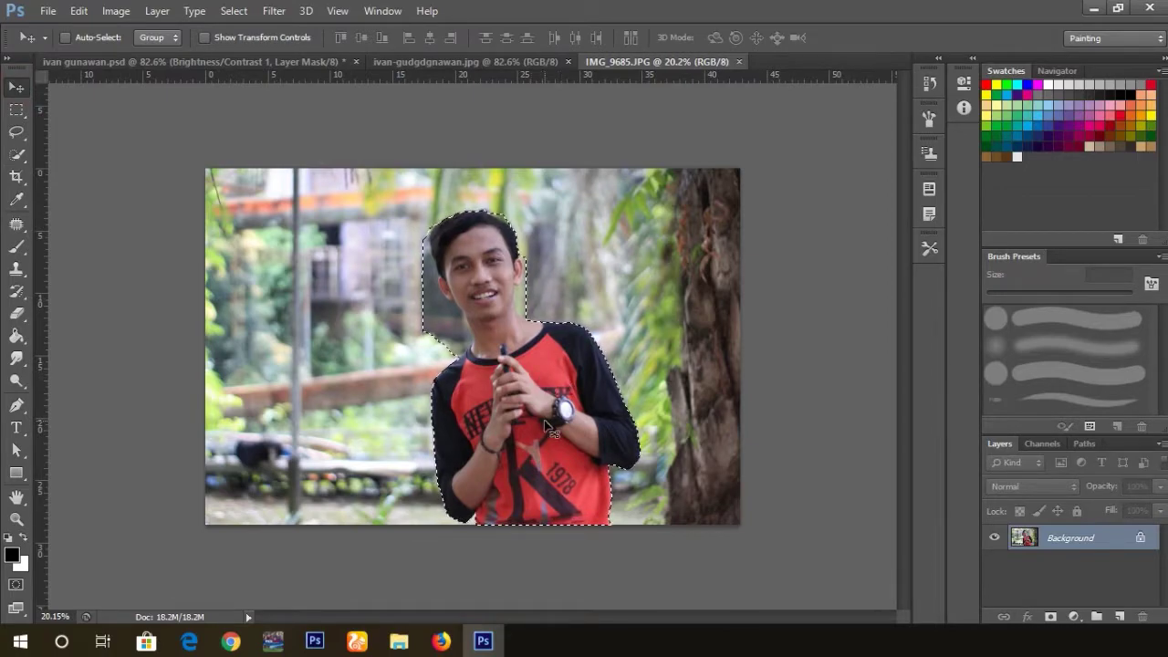
drag(547, 424, 470, 90)
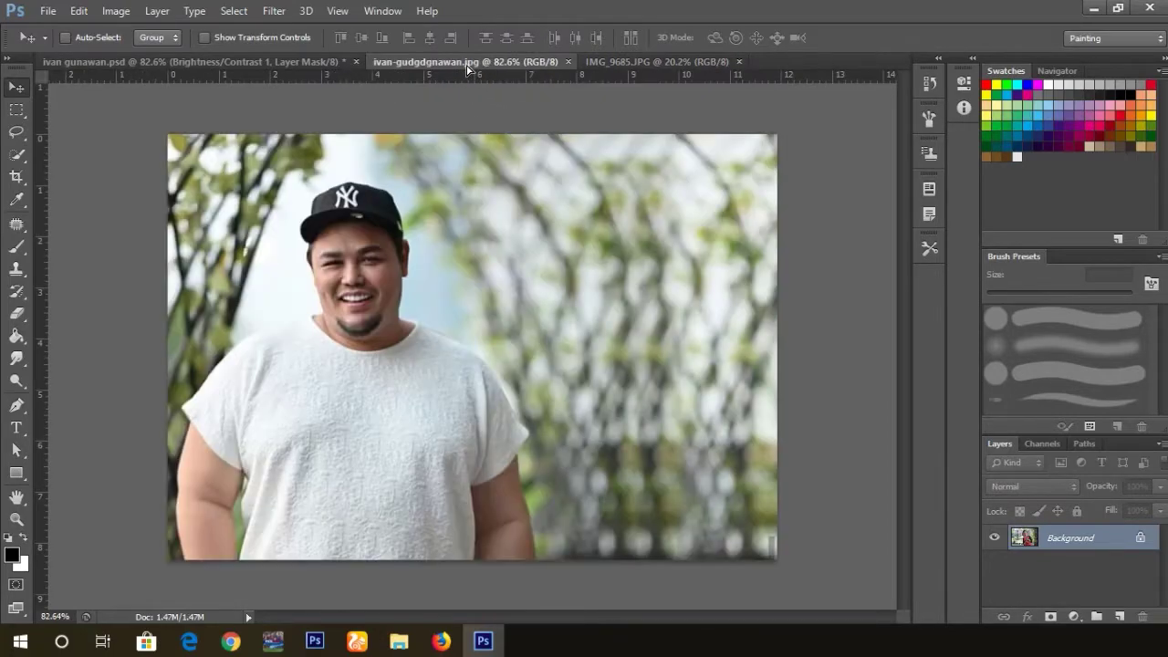
drag(469, 90, 572, 362)
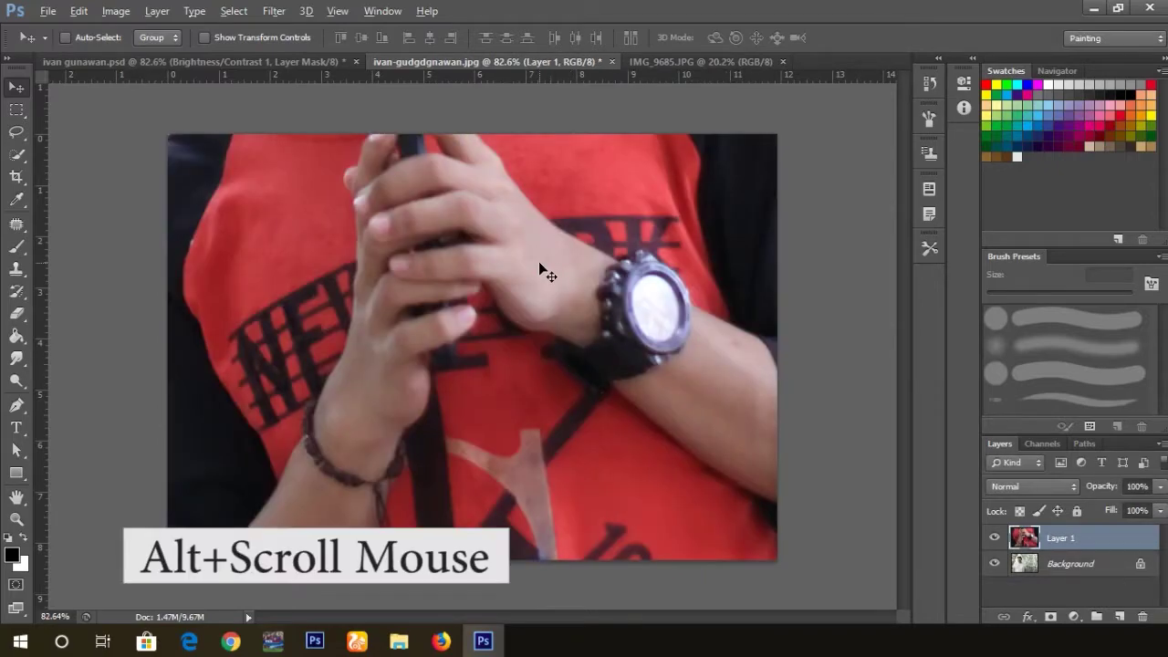
scroll(538, 261, down, 3)
scroll(538, 261, up, 1)
scroll(539, 261, up, 1)
scroll(539, 266, down, 2)
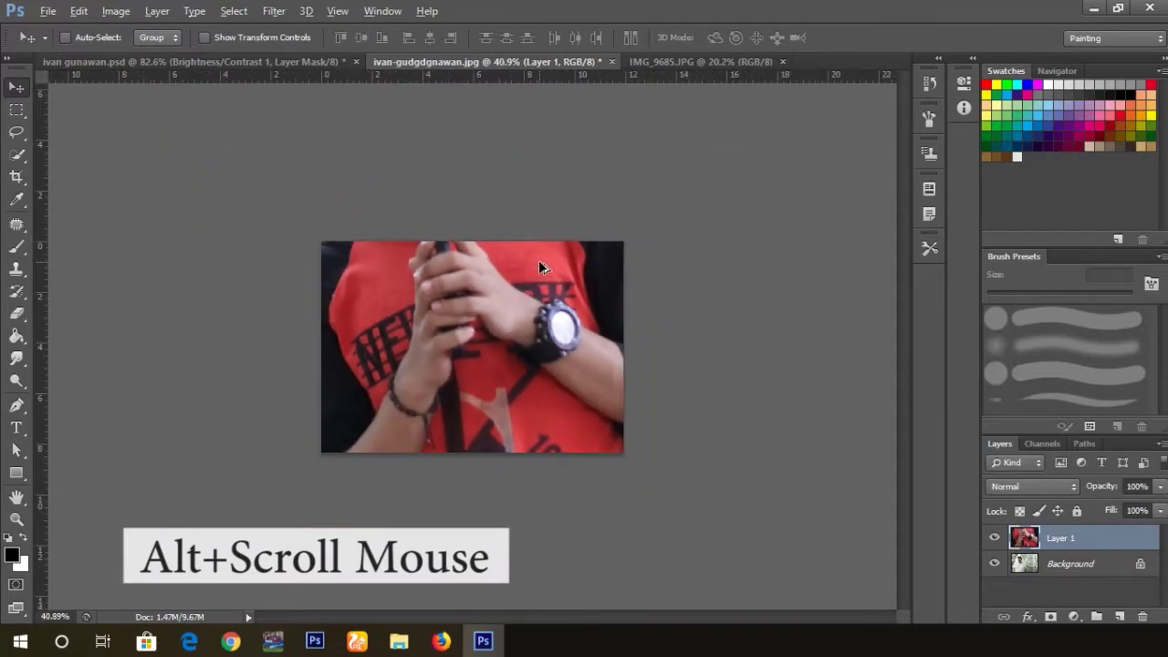
scroll(539, 267, down, 2)
scroll(539, 267, down, 2)
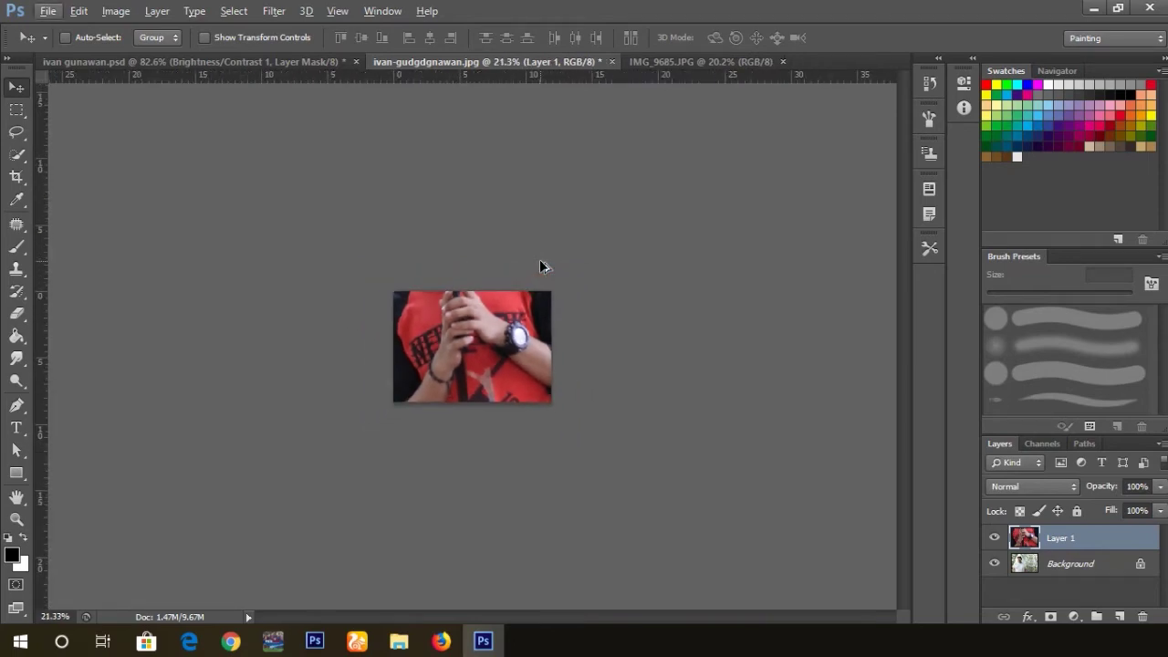
key(ctrl+t)
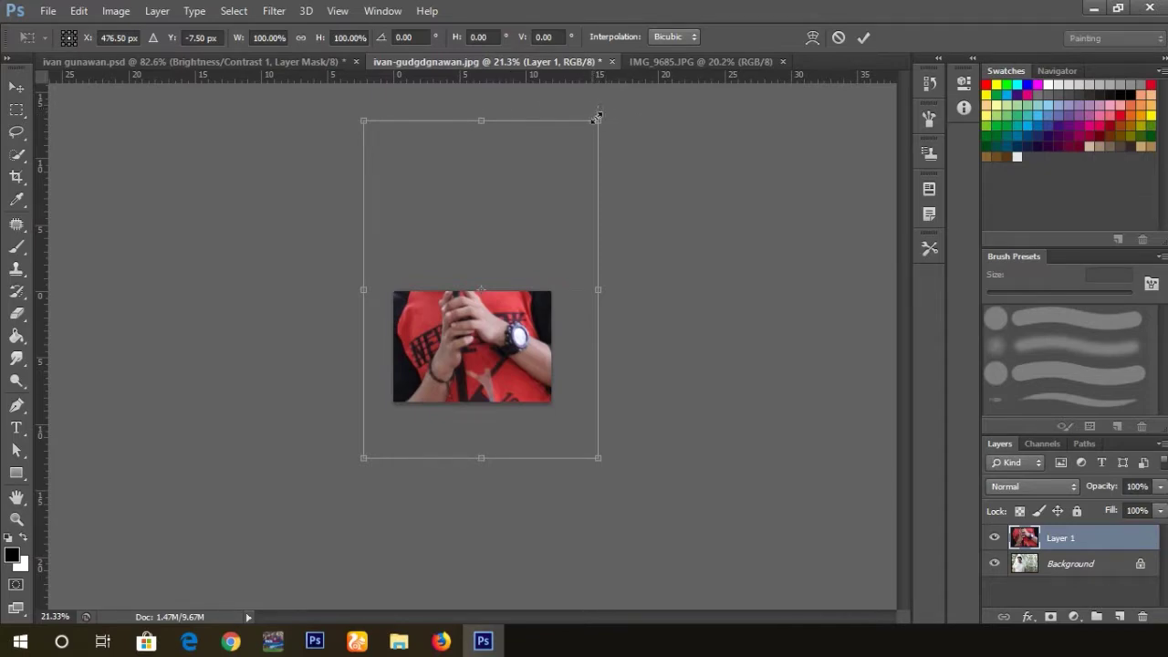
Scale Layer 1 proportionally to 28.8% and move it to the right edge beside the man in white.
drag(601, 117, 489, 338)
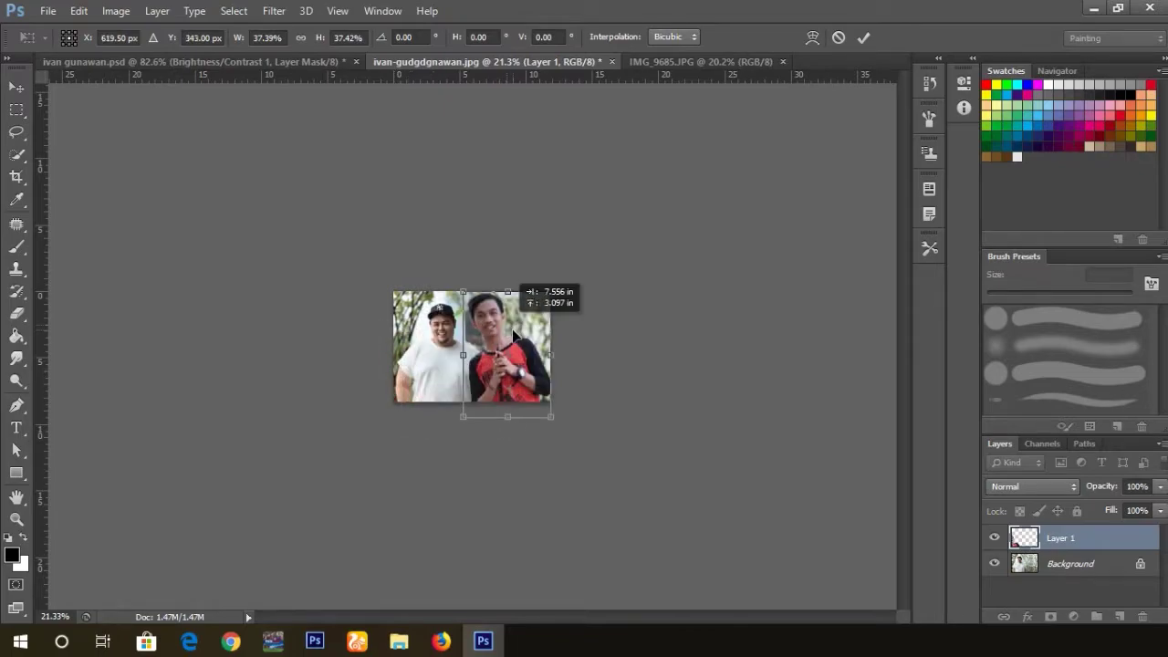
drag(413, 372, 522, 342)
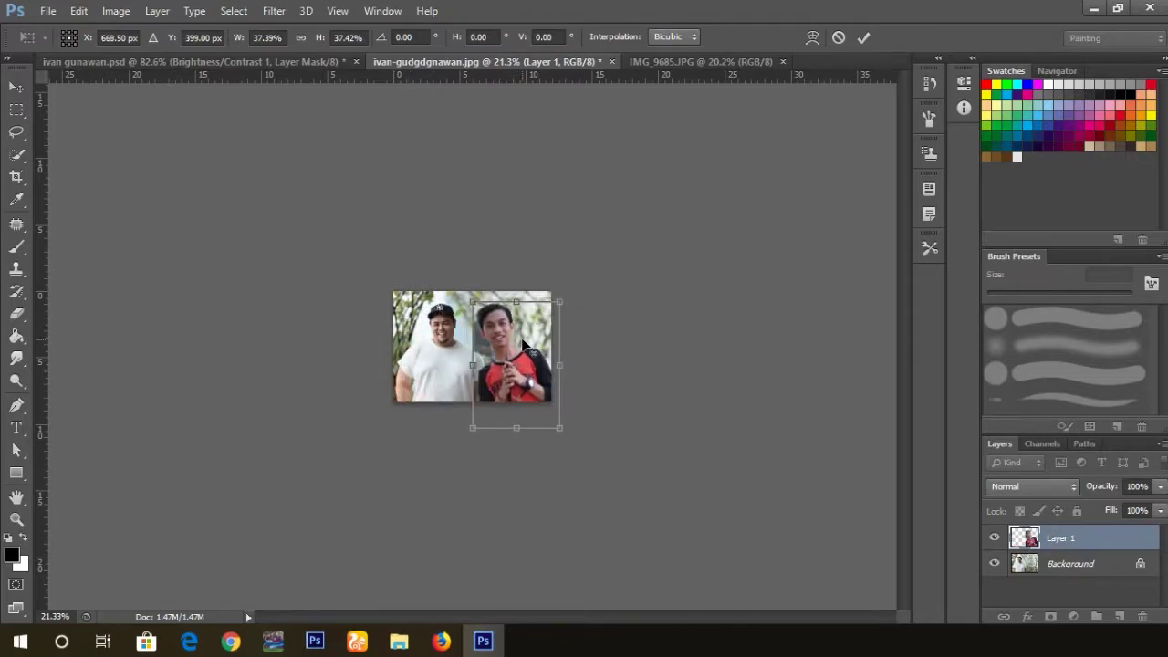
scroll(521, 342, up, 2)
scroll(521, 343, up, 2)
scroll(521, 342, up, 1)
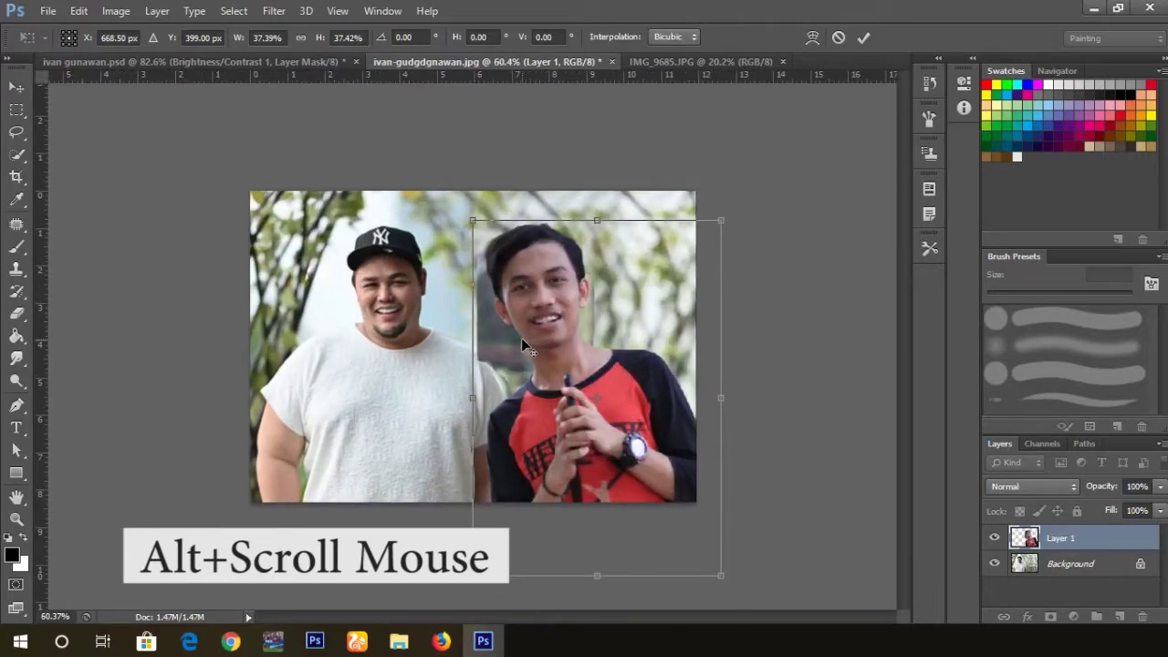
scroll(521, 338, up, 1)
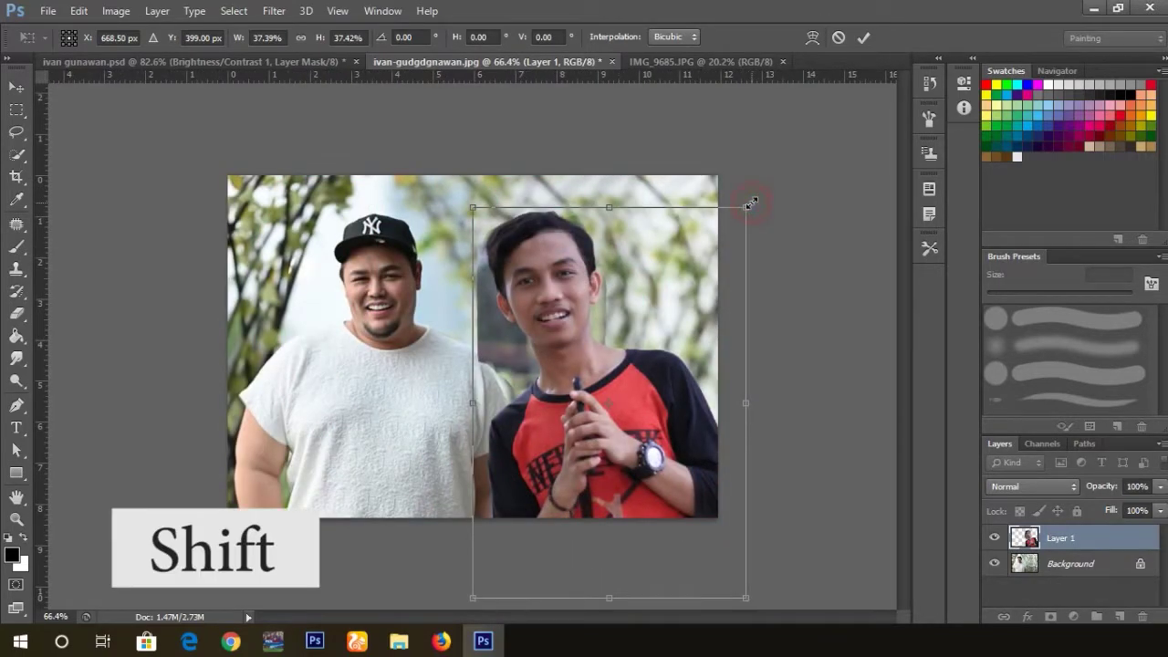
drag(752, 210, 687, 299)
drag(566, 358, 608, 294)
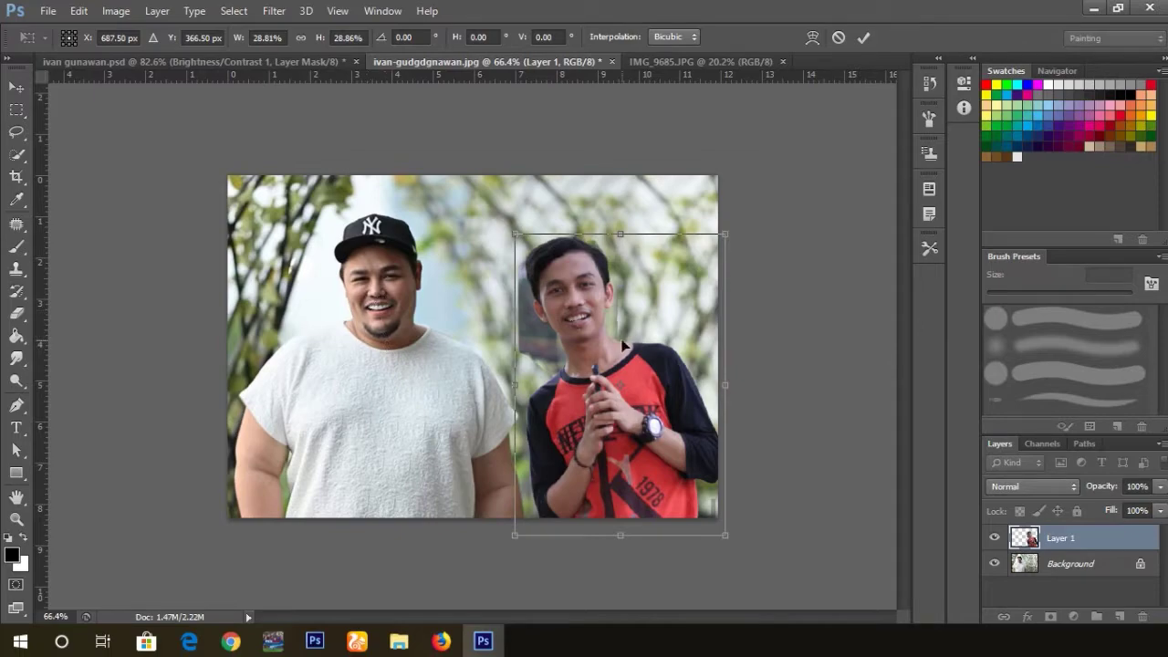
Flip the red-shirt layer horizontally, commit, and nudge it slightly left and down.
click(79, 11)
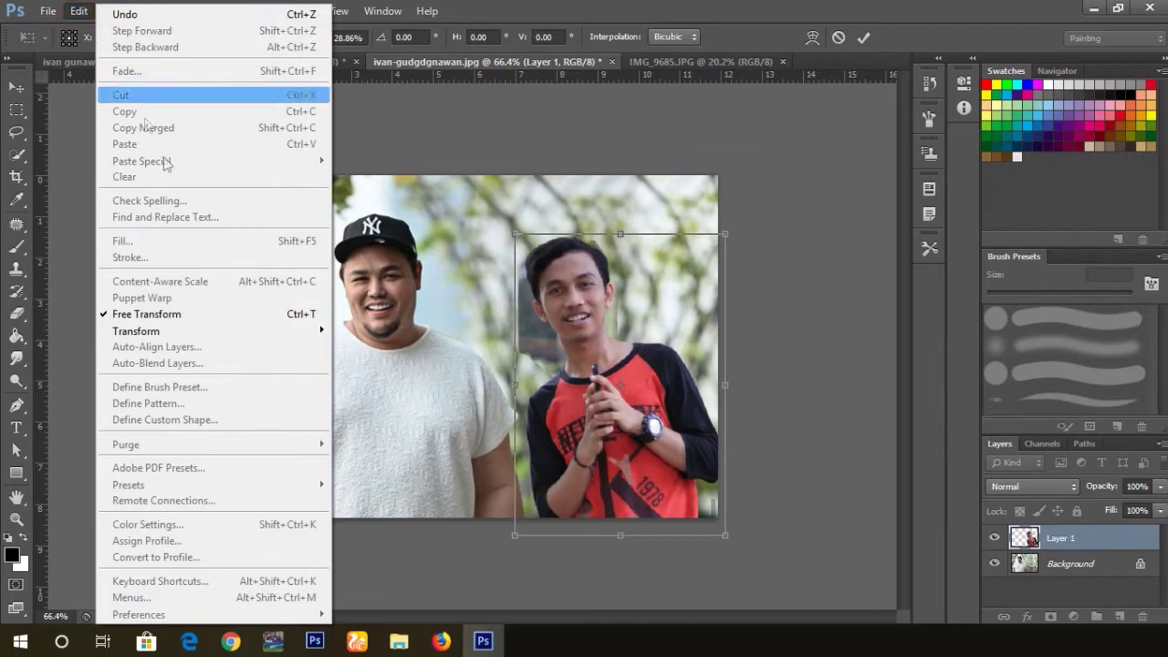
mouse_move(137, 331)
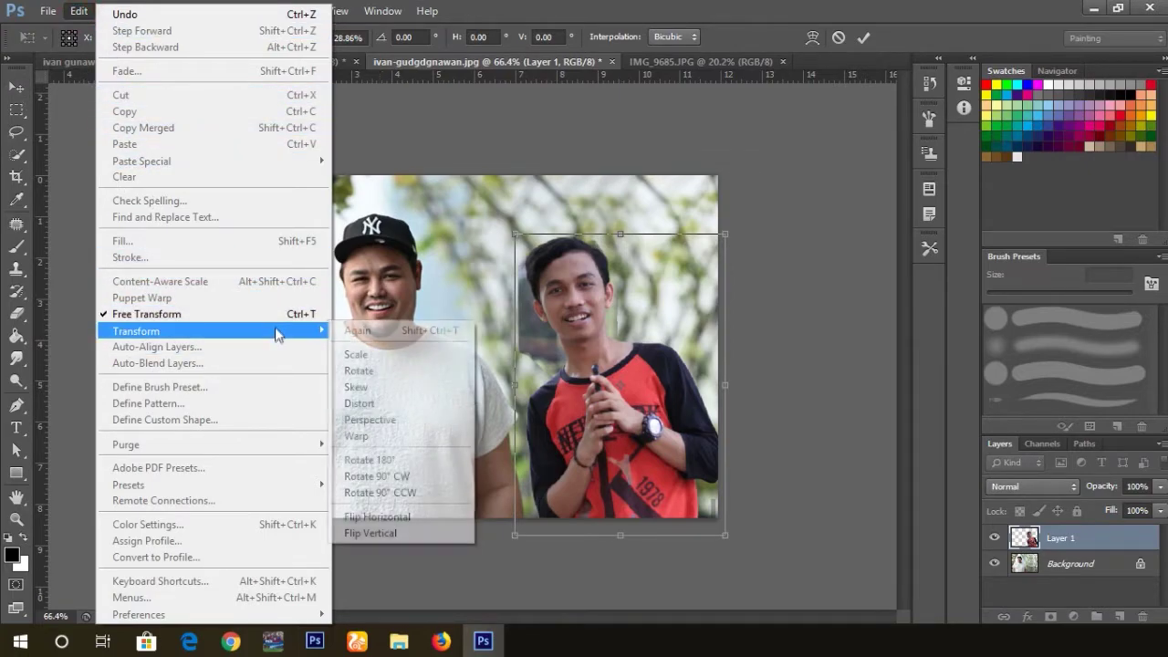
click(423, 517)
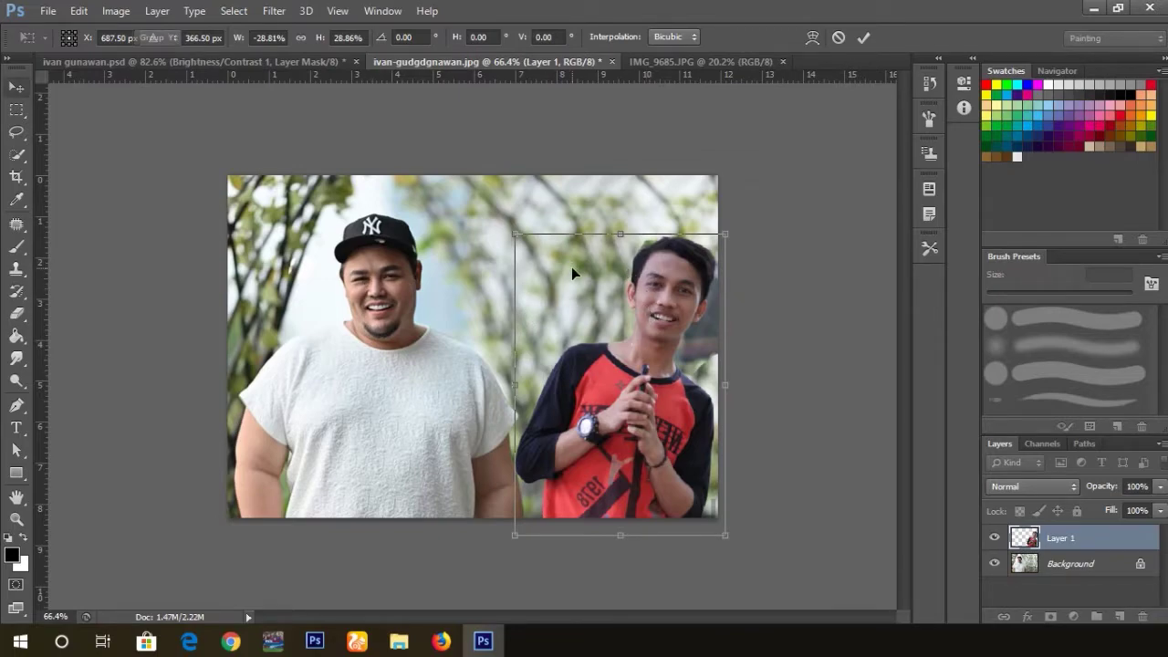
key(Return)
drag(642, 298, 639, 307)
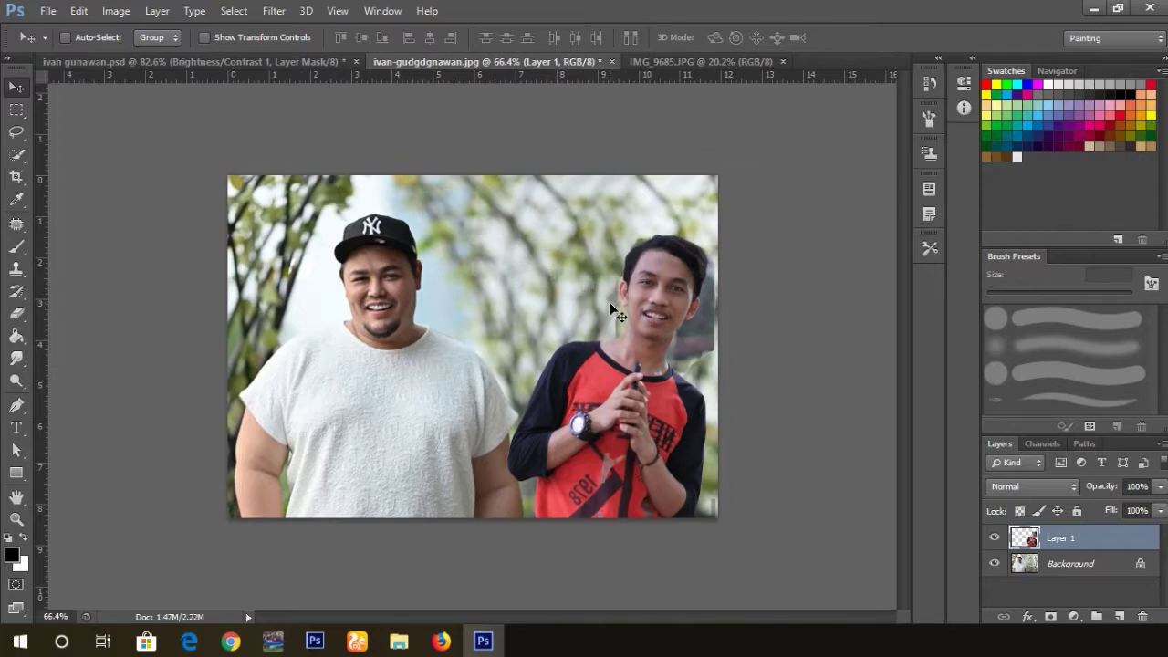
Rotate the red-shirt layer to −16.67°, scale it to 96.09%, nudge it and commit.
key(ctrl+t)
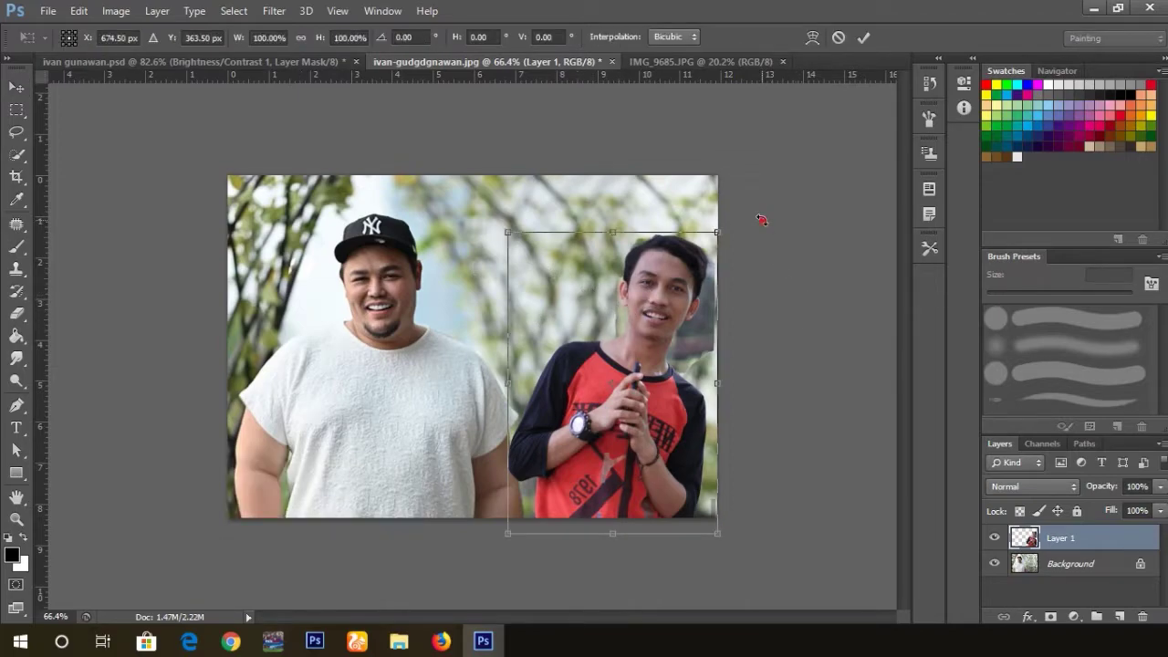
mouse_move(756, 215)
mouse_down()
mouse_move(700, 186)
mouse_move(692, 195)
mouse_up()
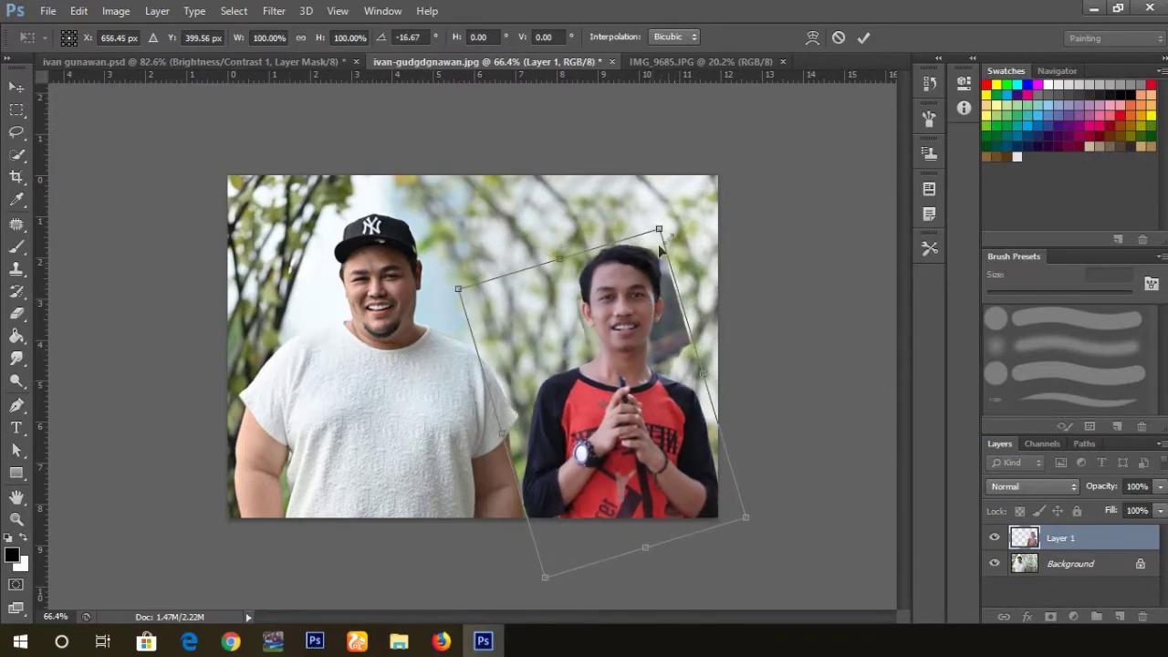
drag(622, 257, 617, 265)
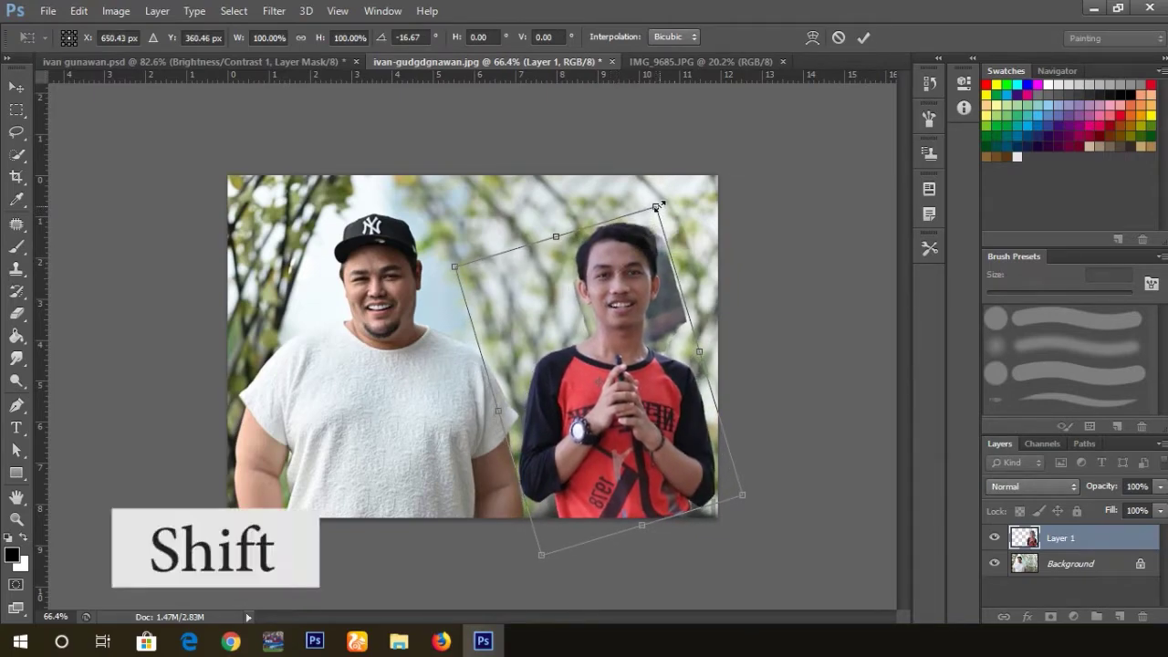
drag(658, 206, 651, 220)
drag(608, 283, 613, 292)
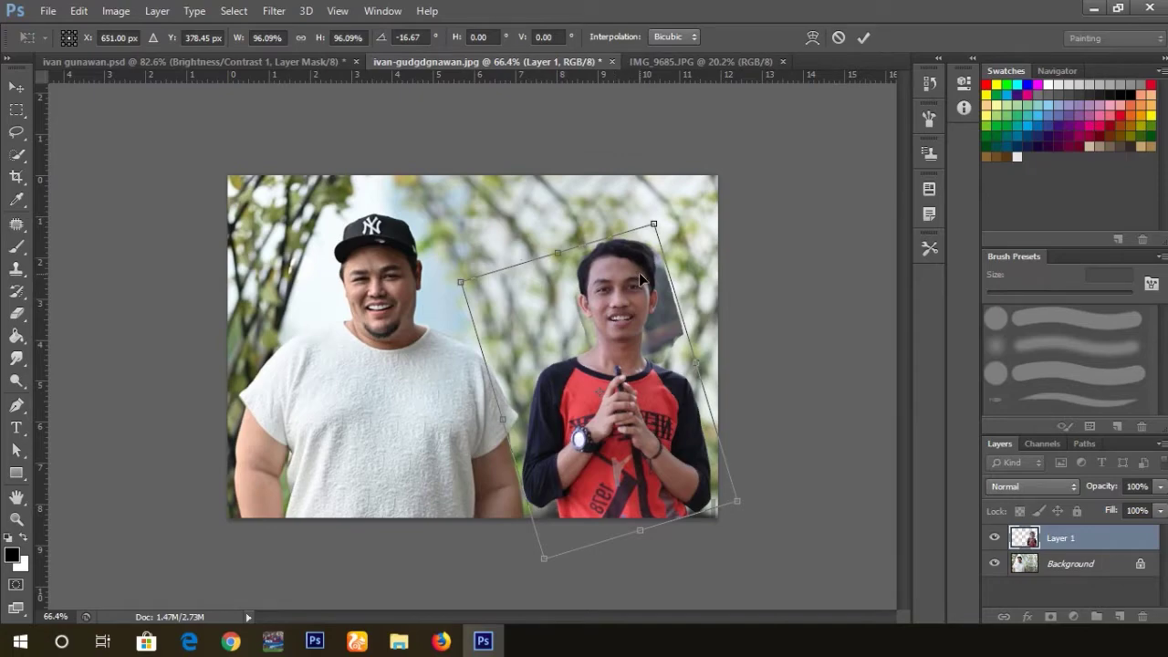
key(Return)
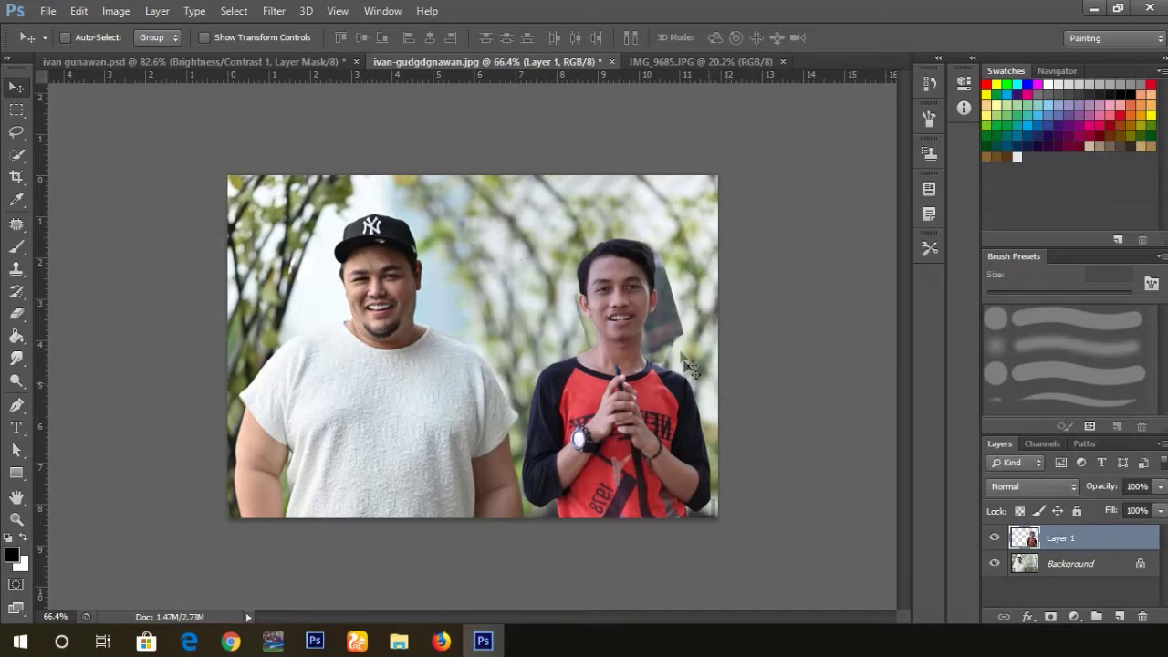
scroll(686, 339, up, 3)
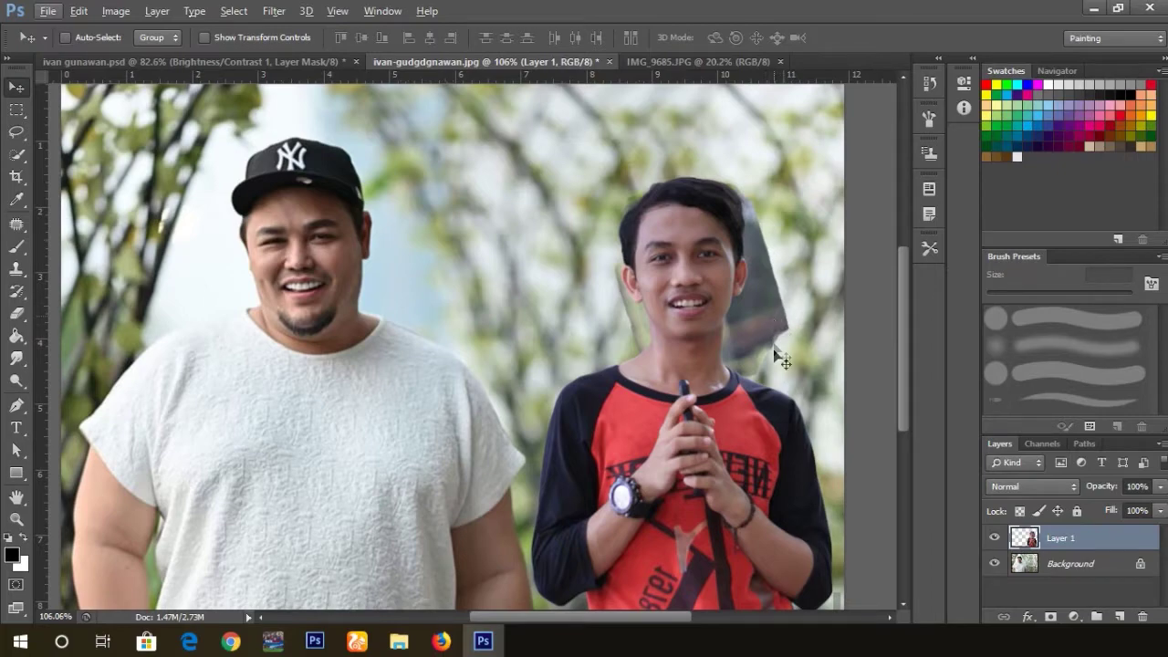
Set the Eraser to a 45 px Soft Round brush with 0% hardness.
key(e)
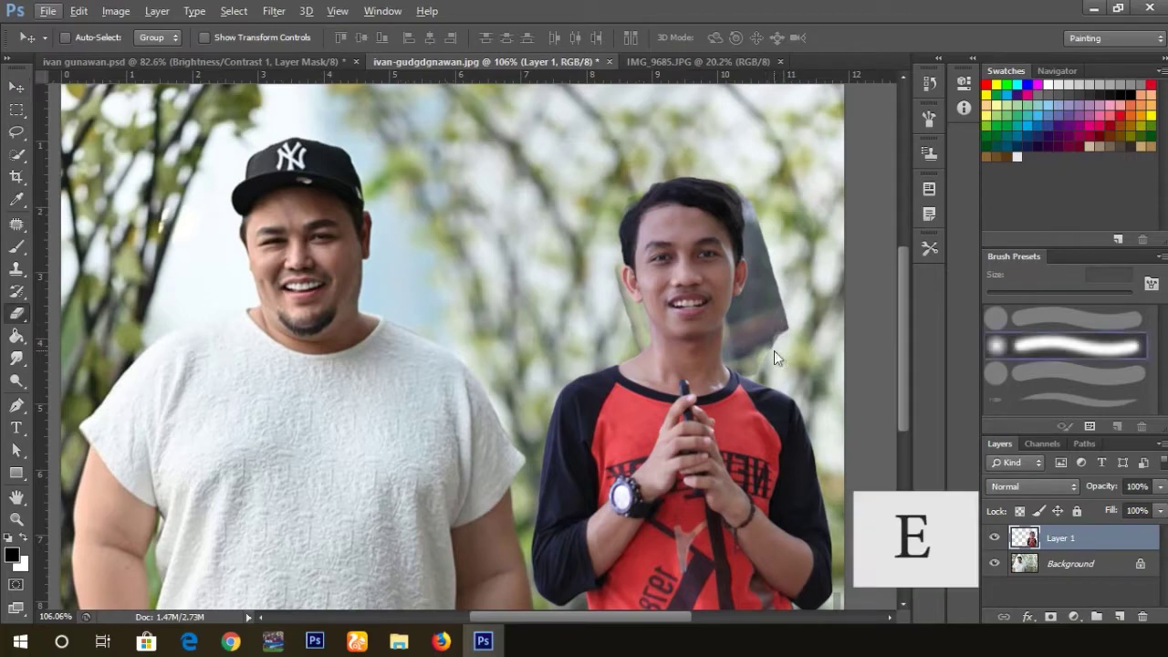
right_click(787, 306)
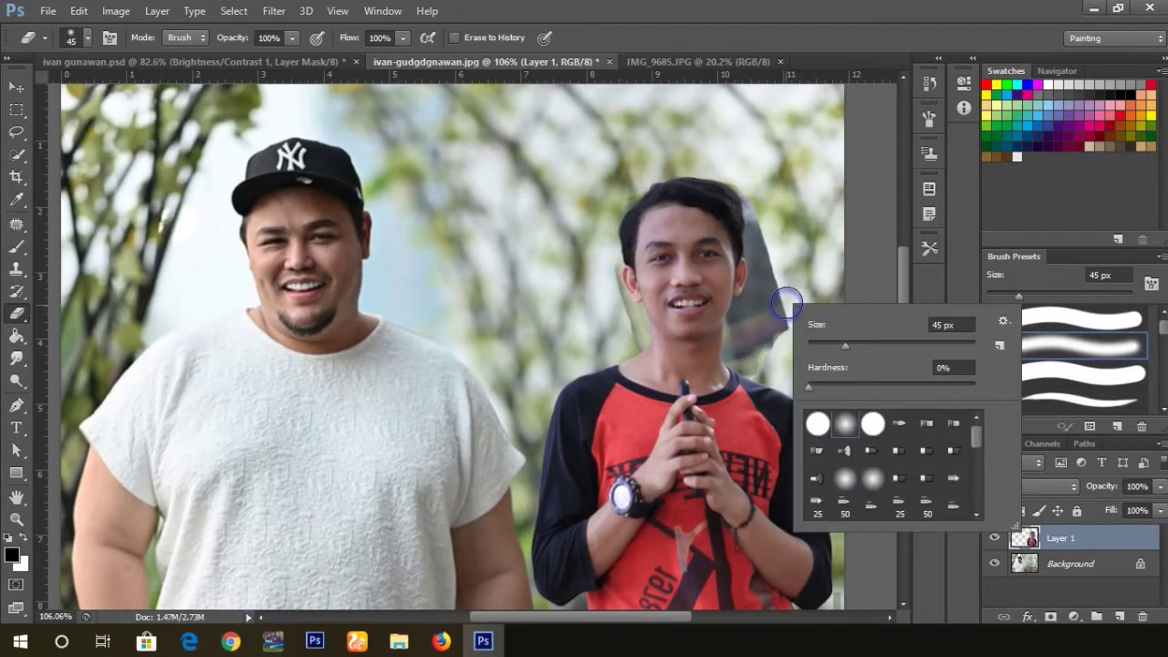
click(827, 426)
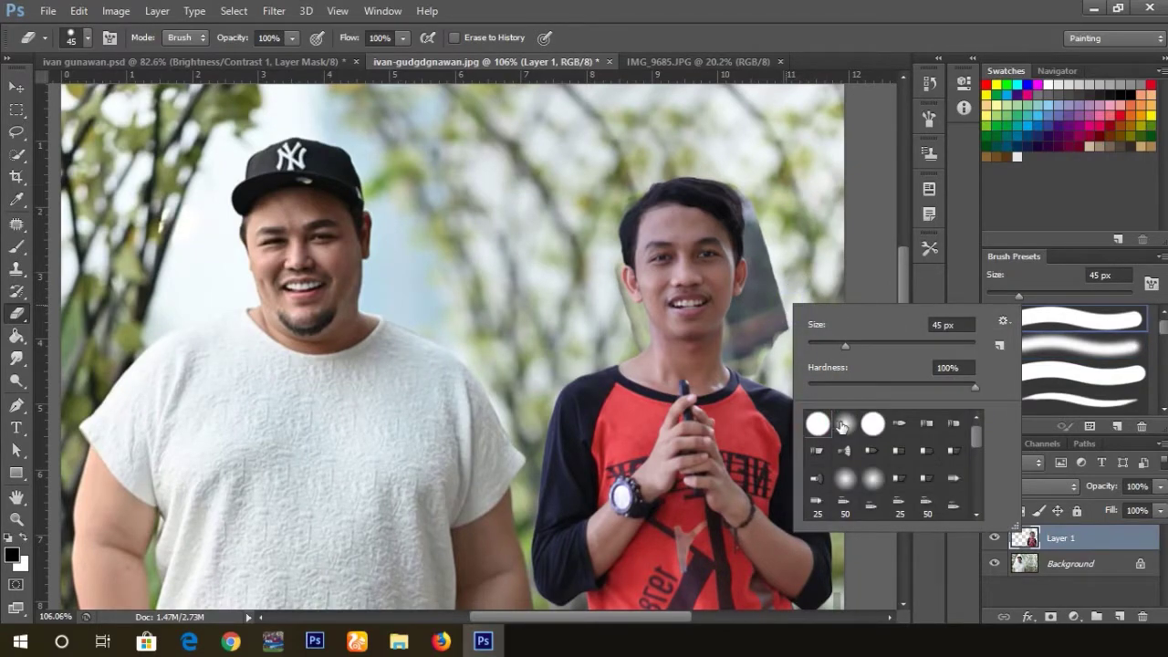
click(844, 424)
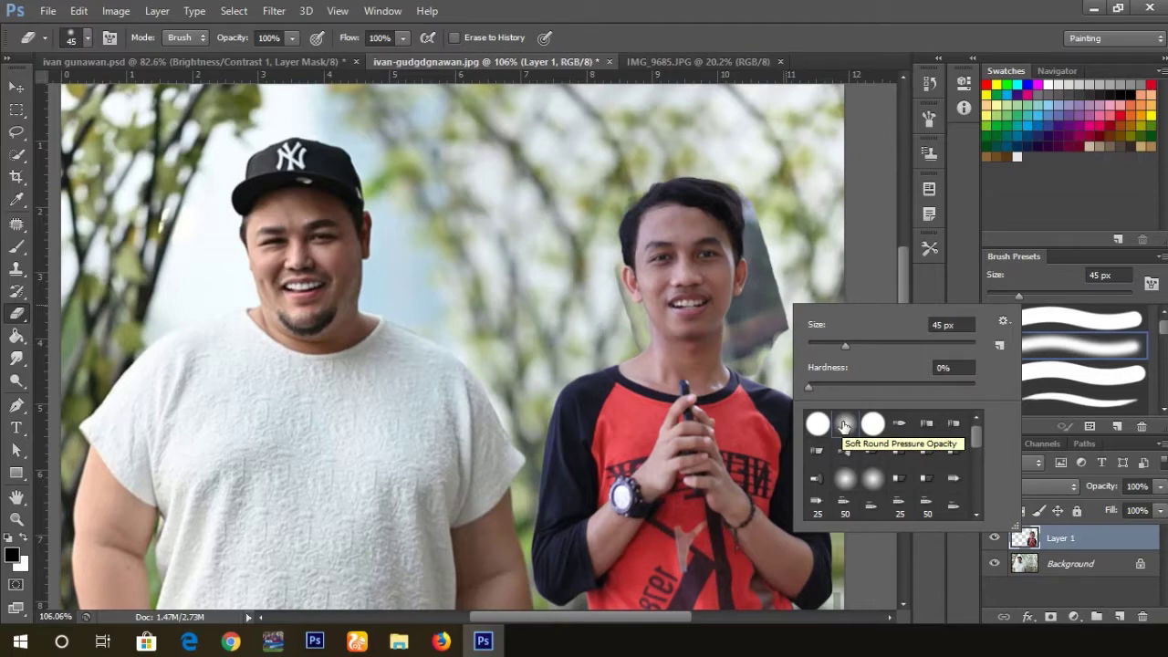
click(845, 424)
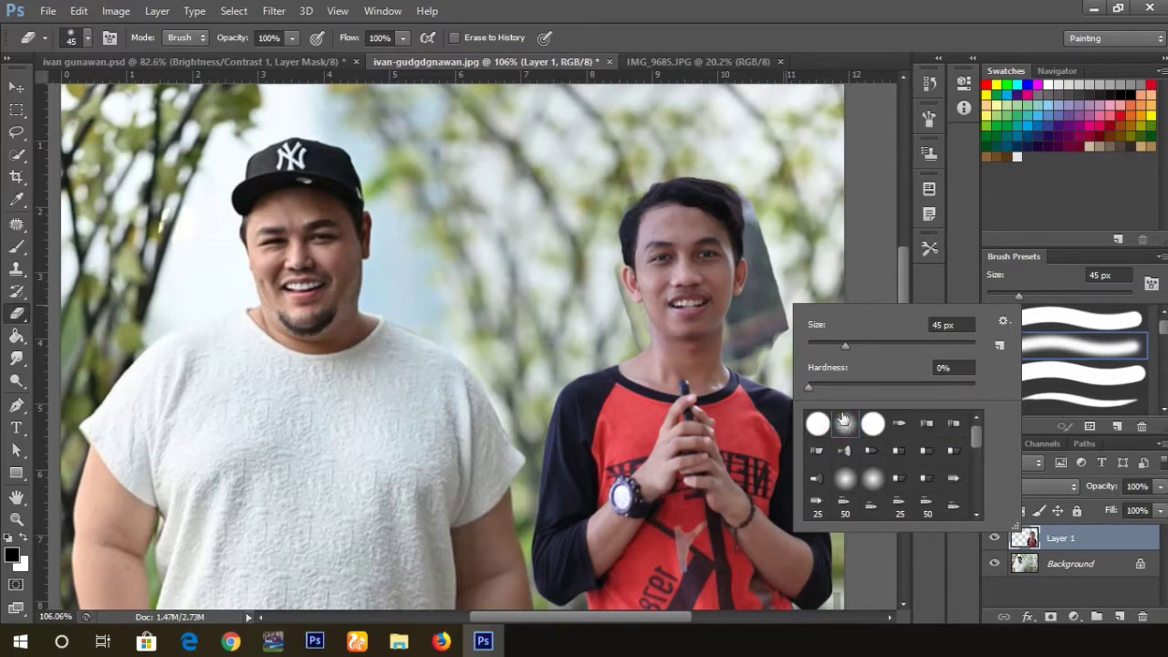
click(811, 258)
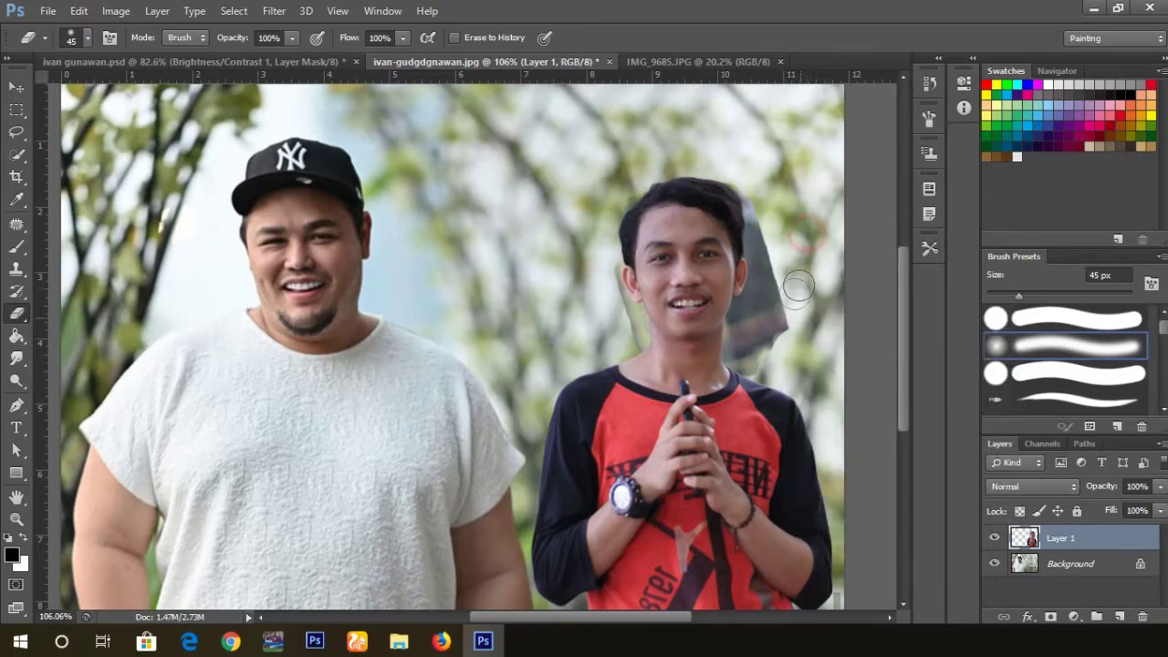
Zoom in and erase the dark patch right of the face with a 30 px eraser.
alt+scroll(782, 313, up, 1)
alt+scroll(782, 313, up, 1)
alt+scroll(785, 317, up, 2)
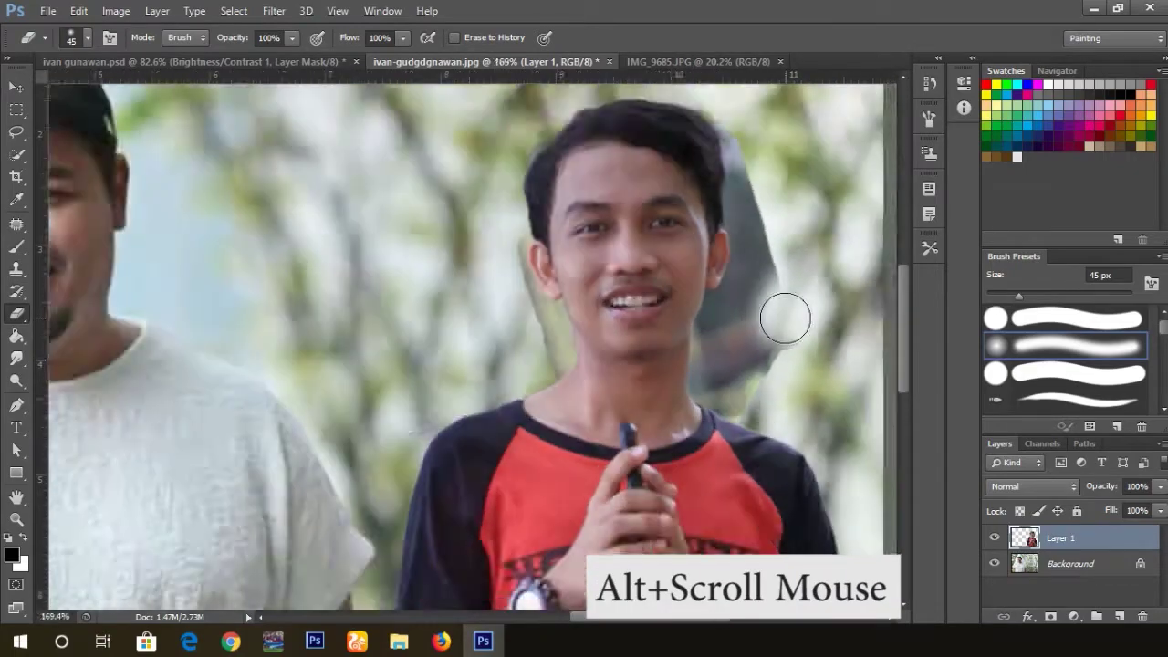
alt+scroll(785, 317, up, 2)
alt+scroll(785, 315, up, 1)
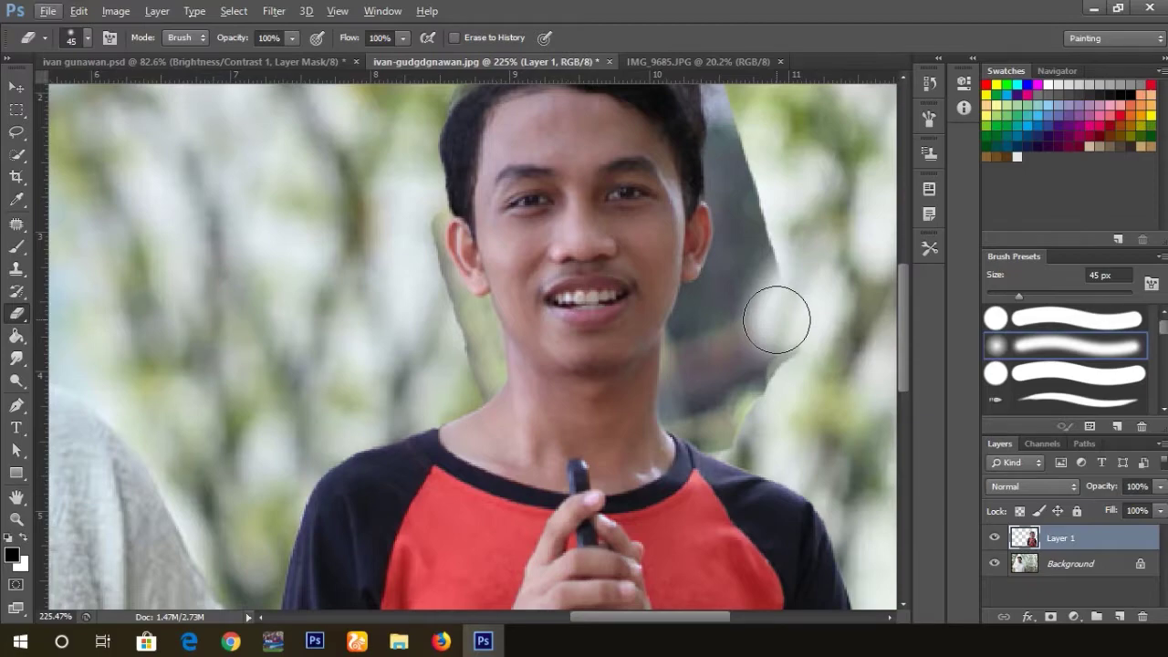
key(bracketleft)
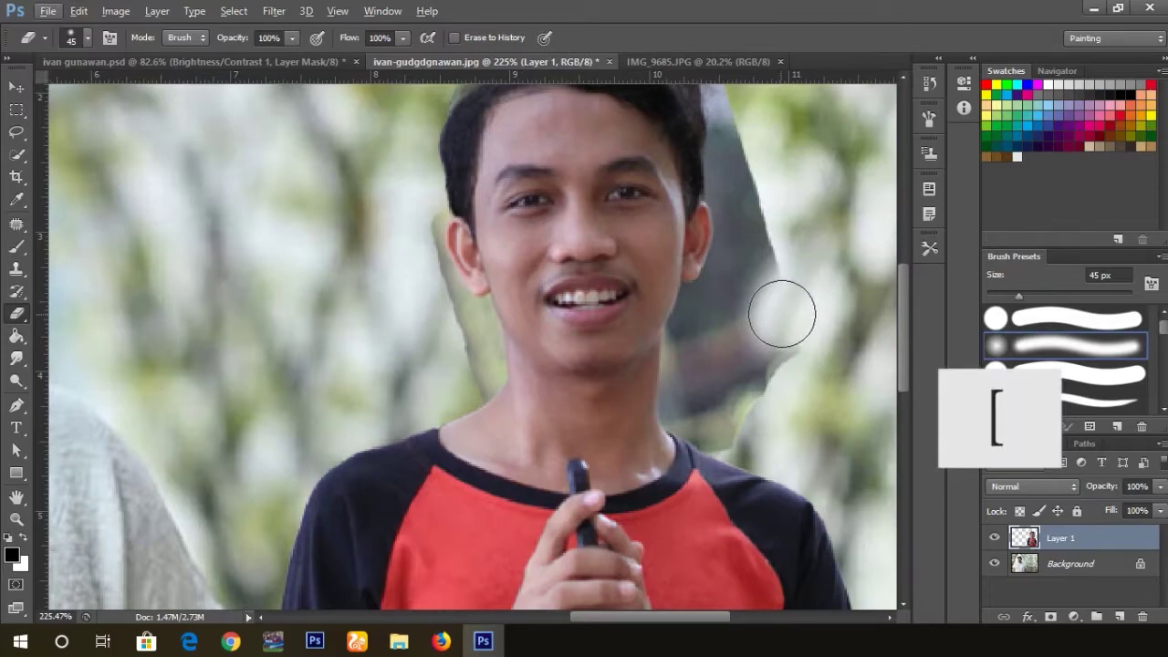
key(v)
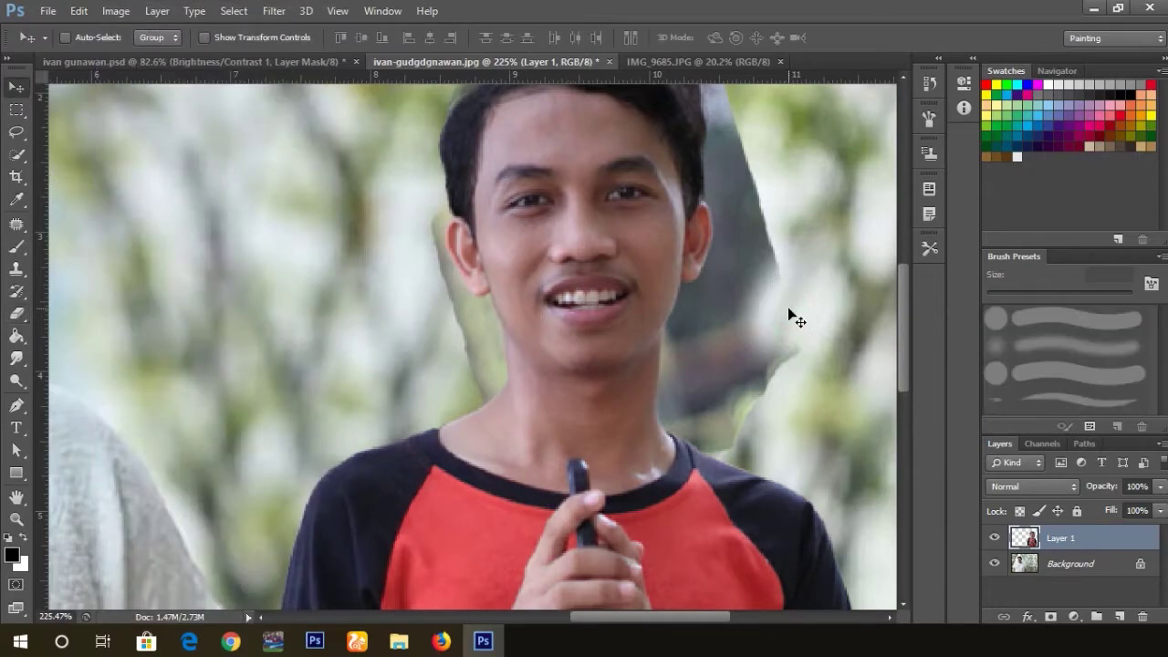
key(e)
key(bracketleft)
key(bracketleft)
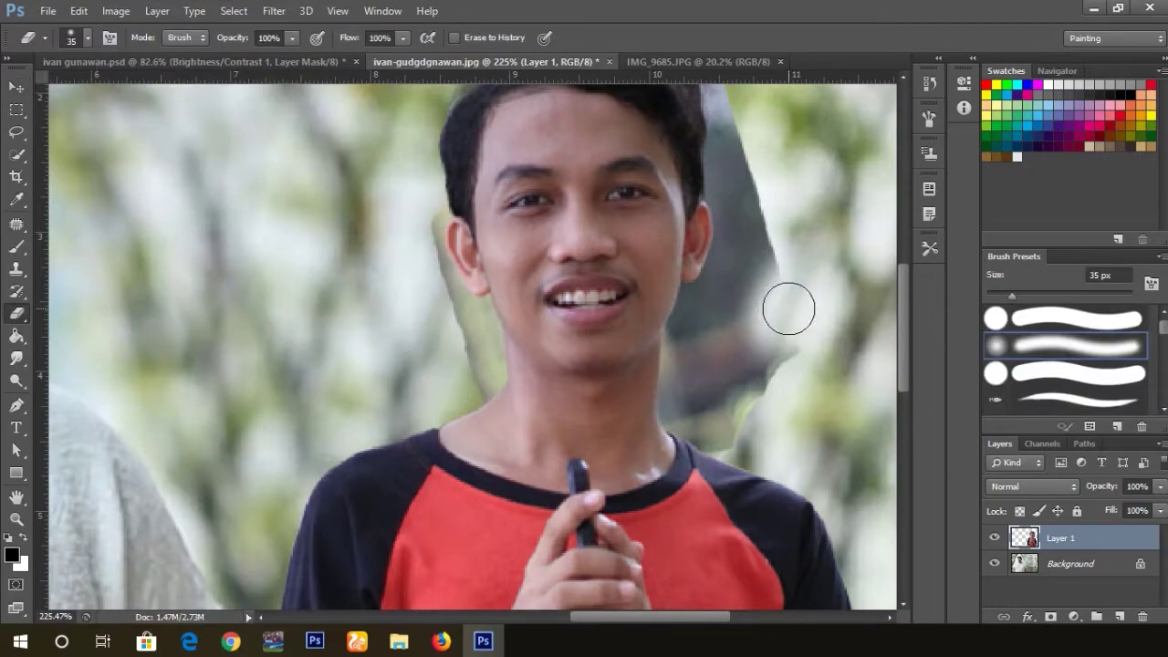
key(bracketleft)
key(bracketleft)
key(bracketleft)
key(bracketright)
key(bracketright)
key(bracketright)
key(bracketright)
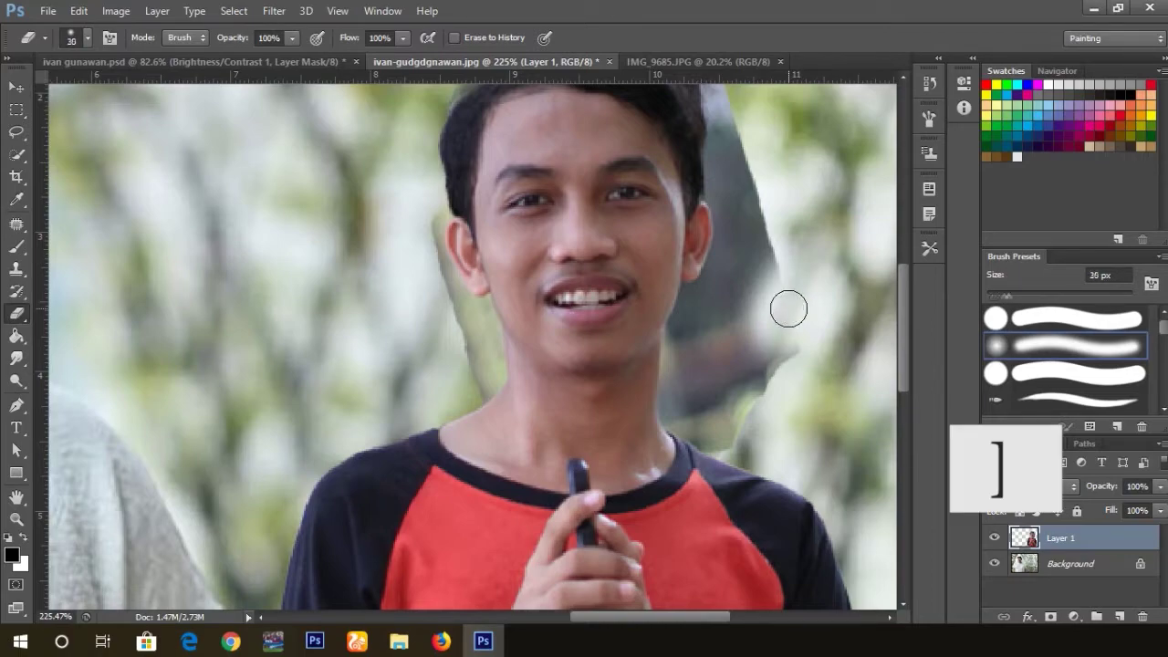
key(bracketright)
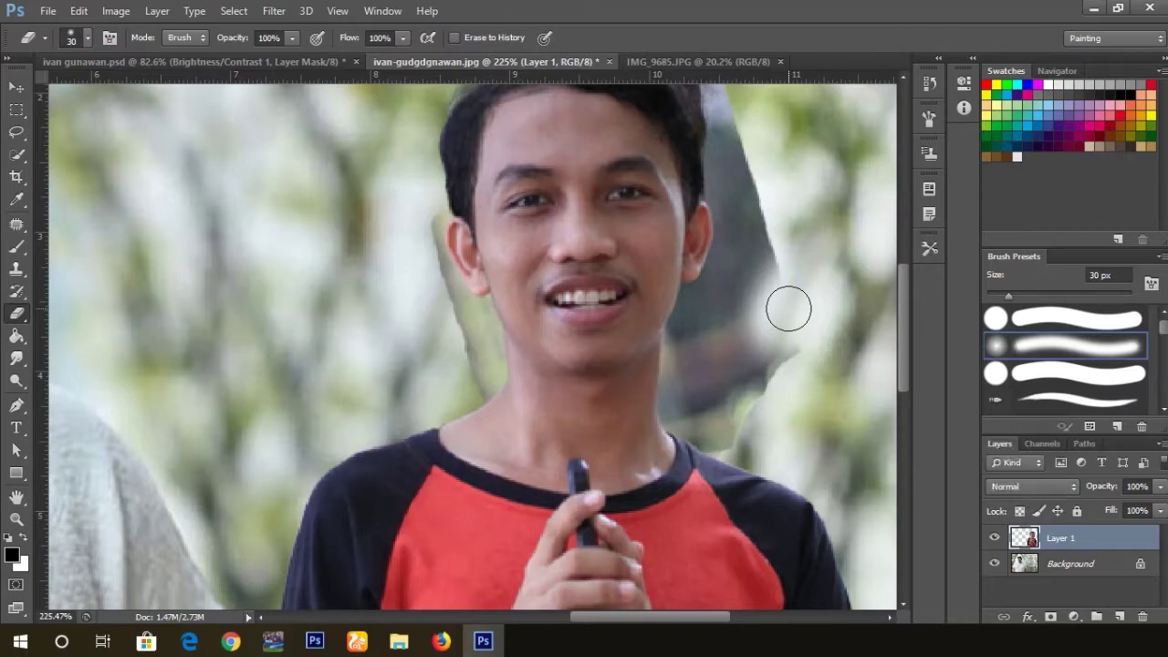
mouse_move(775, 271)
mouse_down()
mouse_move(743, 338)
mouse_move(764, 365)
mouse_move(790, 339)
mouse_move(720, 383)
mouse_up()
Shrink the eraser to 3 px and erase the dark edge beside the neck.
key(bracketleft)
key(bracketleft)
key(bracketleft)
scroll(682, 310, up, 5)
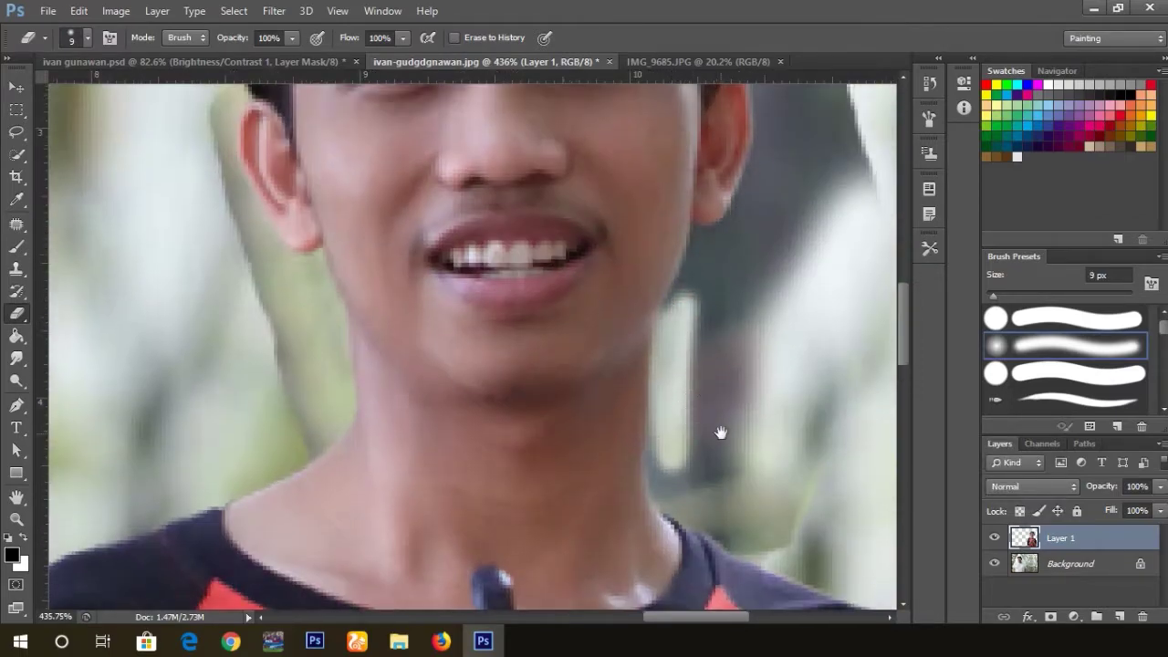
scroll(553, 316, up, 2)
scroll(535, 362, down, 2)
key(bracketleft)
key(bracketleft)
scroll(570, 488, up, 3)
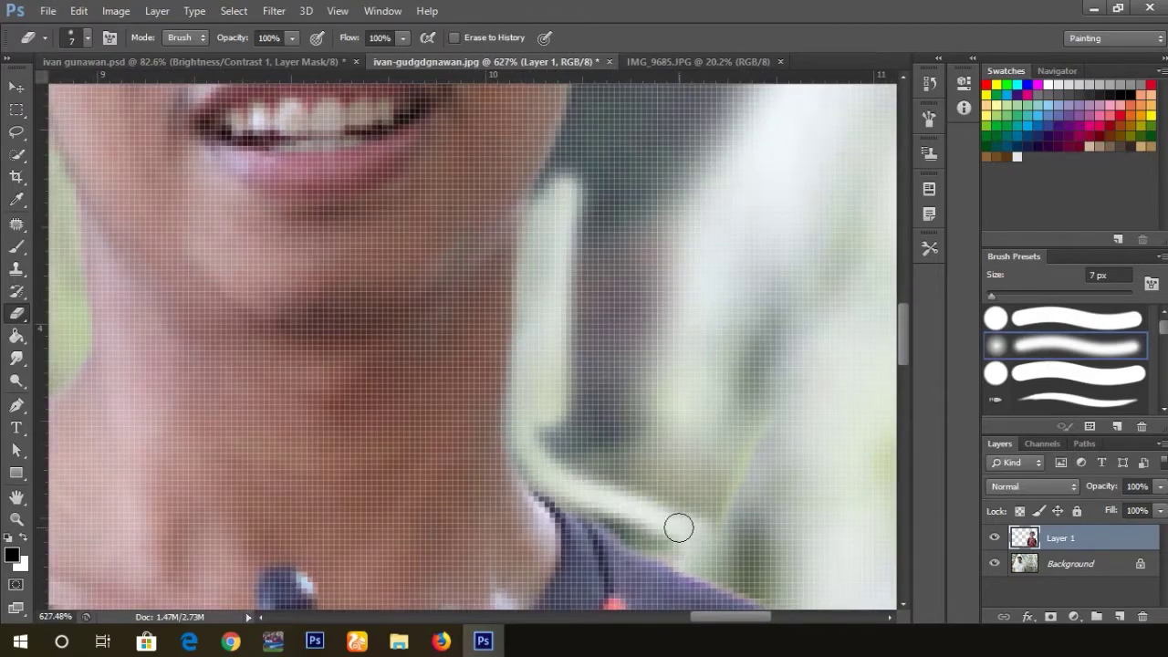
key(bracketleft)
key(bracketleft)
mouse_move(606, 185)
mouse_down()
mouse_move(609, 593)
mouse_move(604, 507)
mouse_up()
mouse_move(643, 333)
mouse_down()
mouse_move(633, 457)
mouse_move(600, 516)
mouse_up()
scroll(600, 515, up, 3)
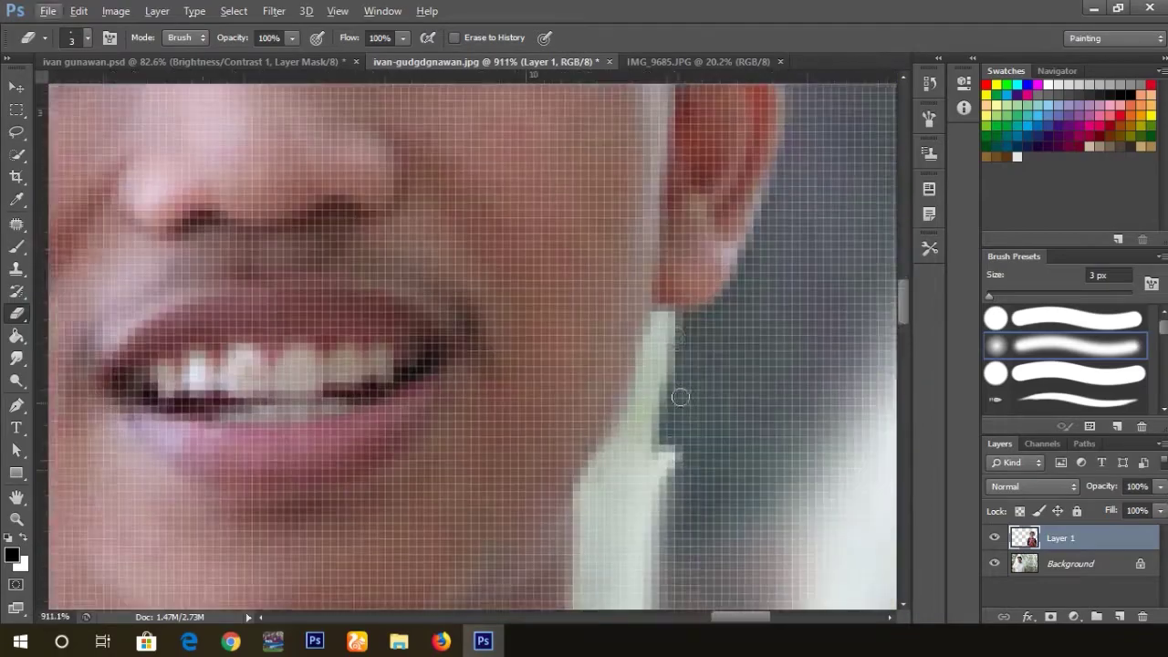
mouse_move(600, 339)
mouse_down()
mouse_move(743, 247)
mouse_move(633, 429)
mouse_up()
Erase the dark fringe along the ear and hair.
mouse_move(593, 156)
mouse_down()
mouse_move(633, 281)
mouse_move(552, 479)
mouse_up()
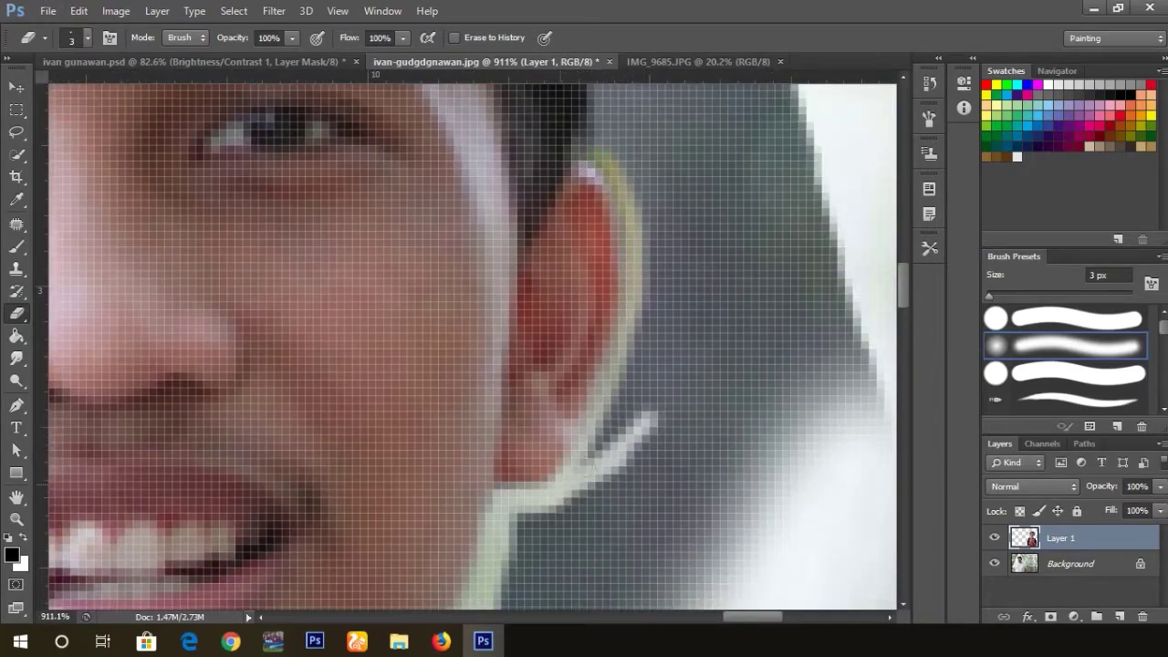
scroll(552, 479, up, 3)
mouse_move(543, 173)
mouse_down()
mouse_move(522, 470)
mouse_move(643, 539)
mouse_up()
scroll(346, 151, up, 3)
drag(346, 150, 569, 474)
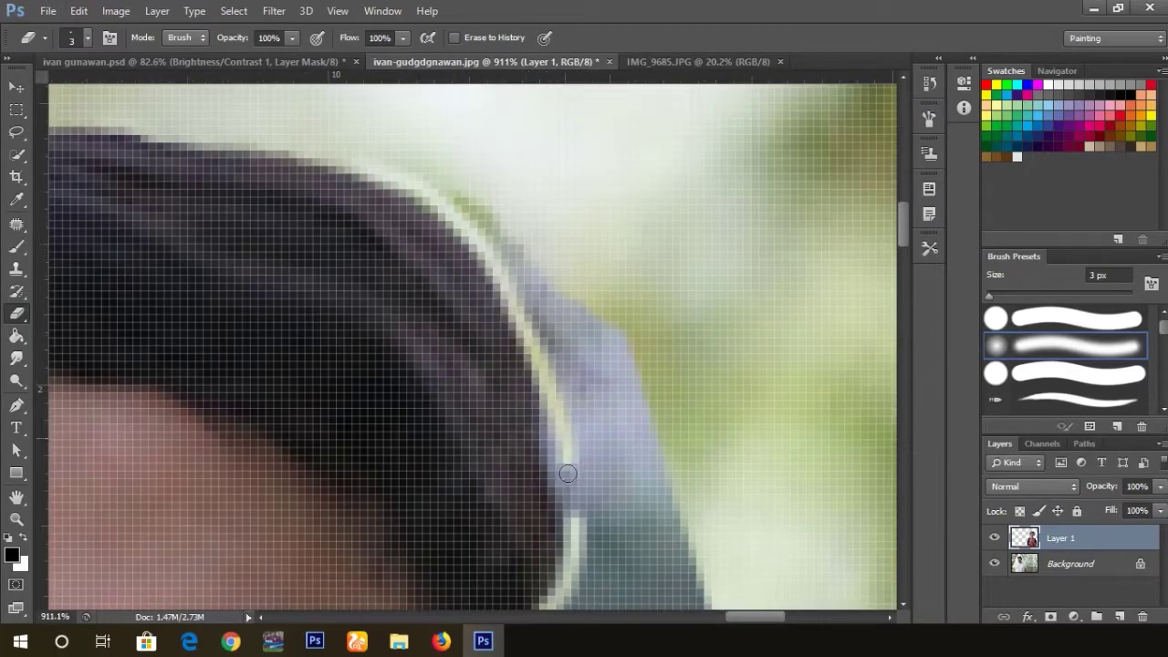
scroll(569, 475, down, 3)
drag(584, 210, 620, 401)
scroll(620, 402, up, 5)
mouse_move(683, 188)
mouse_down()
mouse_move(226, 174)
mouse_move(709, 182)
mouse_move(542, 297)
mouse_up()
Erase the leftover fringe beside the jaw and along the neck.
scroll(542, 298, down, 3)
scroll(569, 232, down, 3)
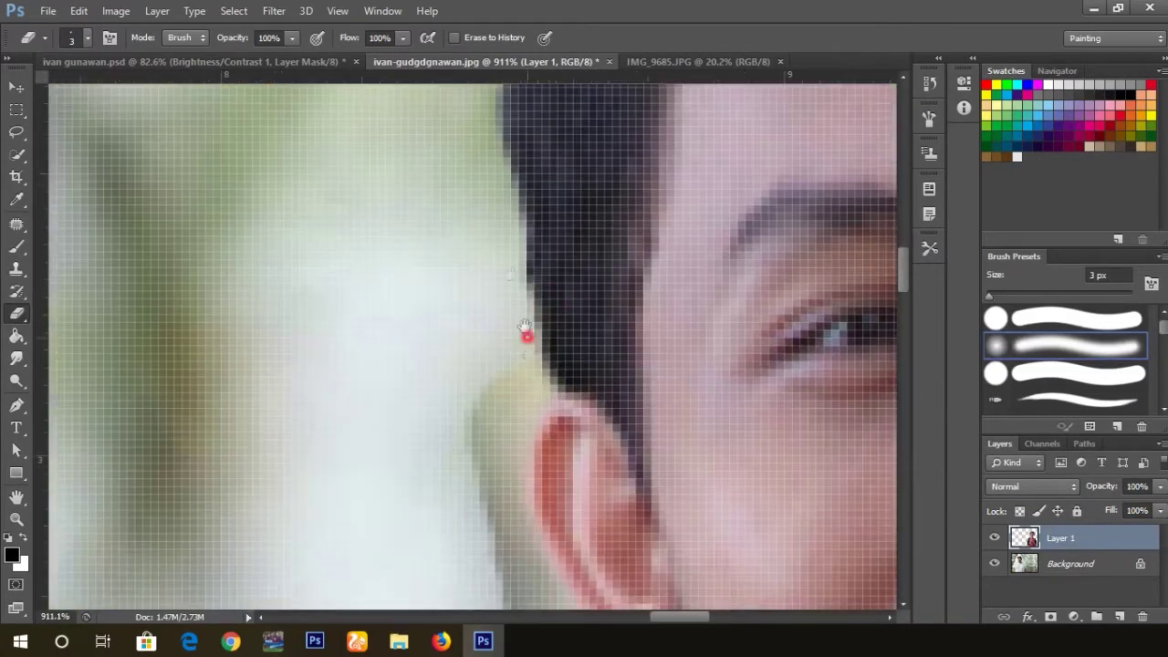
scroll(527, 334, down, 2)
scroll(472, 366, down, 2)
scroll(402, 292, down, 3)
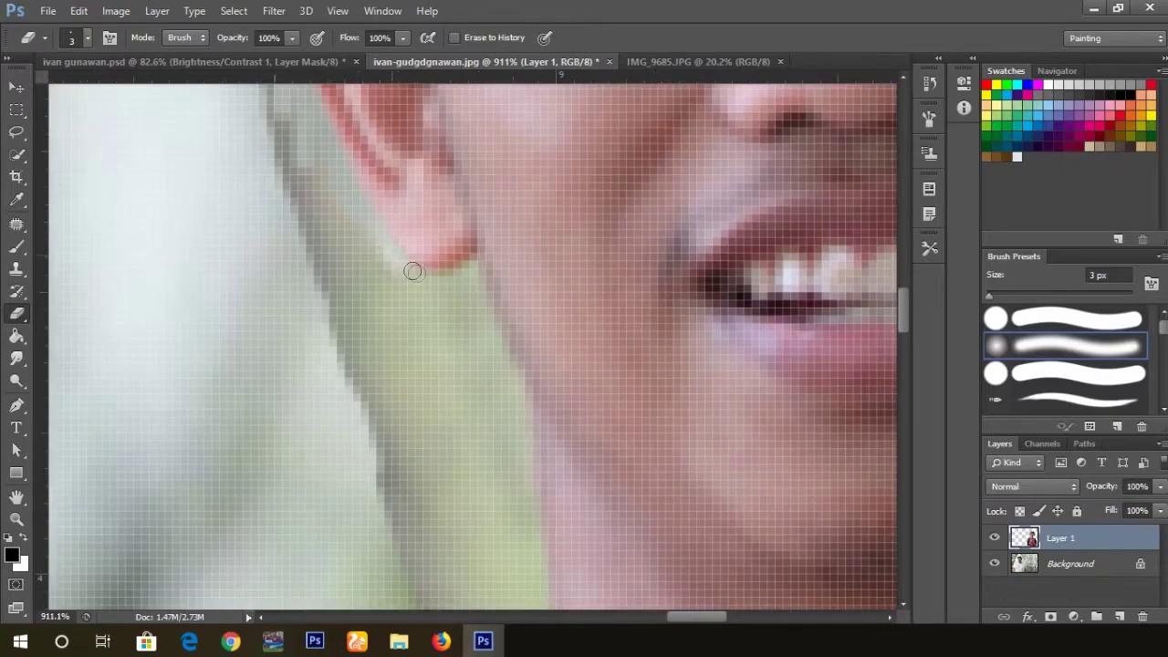
scroll(410, 261, down, 3)
scroll(532, 360, down, 3)
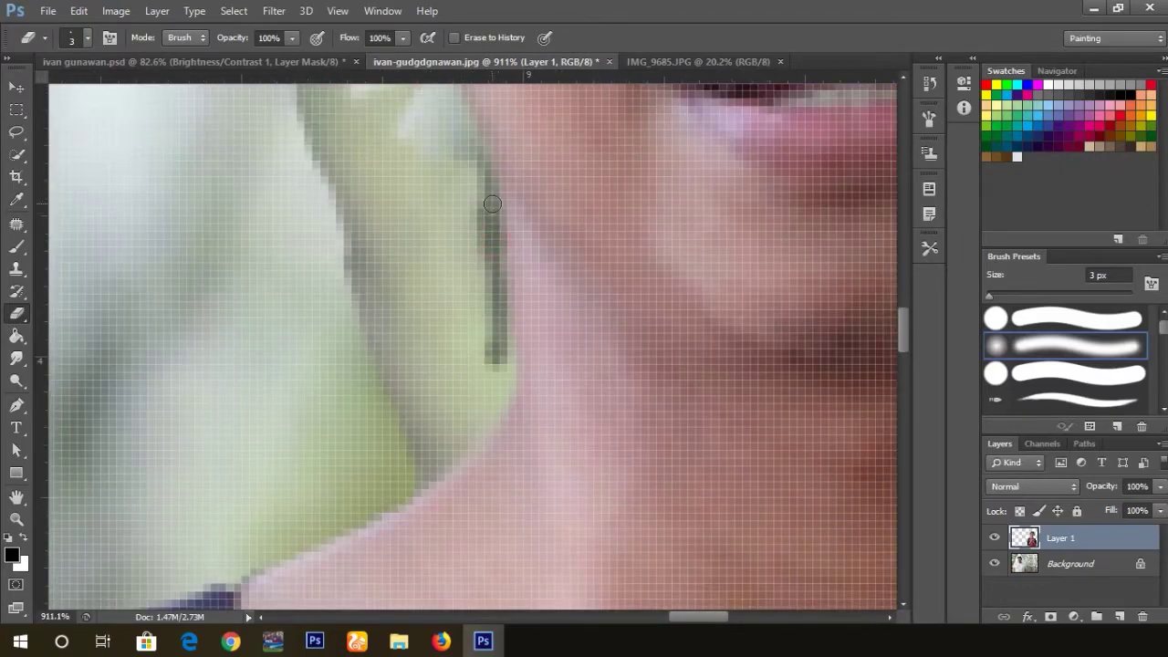
drag(498, 210, 507, 360)
drag(484, 174, 493, 274)
scroll(502, 274, down, 2)
mouse_move(606, 233)
mouse_down()
mouse_move(572, 309)
mouse_move(305, 417)
mouse_up()
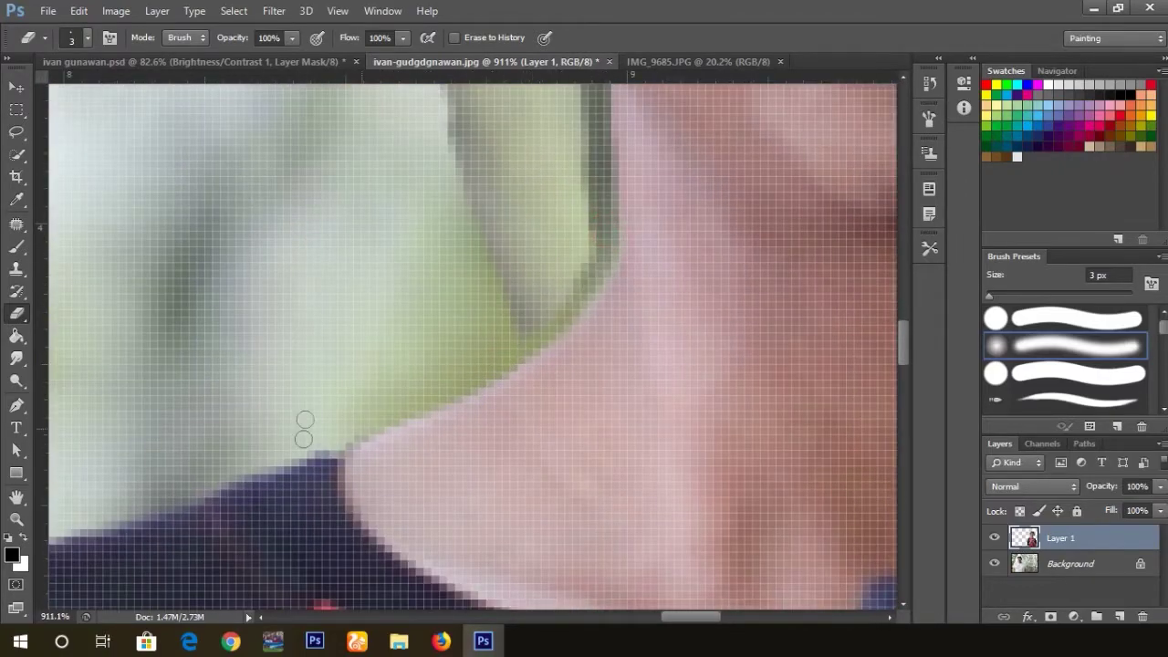
scroll(305, 417, up, 5)
Enlarge the eraser to 50 px and erase the dark patch beside the man's head.
scroll(456, 274, down, 4)
key(bracketright)
key(bracketright)
key(bracketright)
key(bracketright)
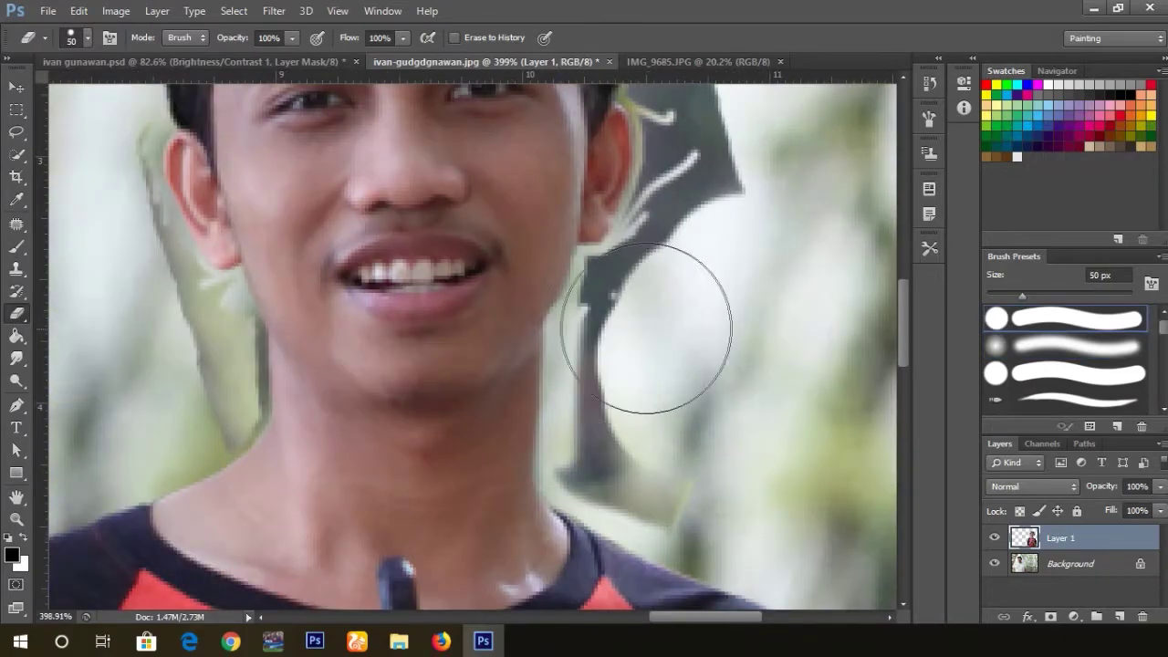
mouse_move(647, 326)
mouse_down()
mouse_move(657, 443)
mouse_move(608, 264)
mouse_up()
scroll(657, 438, up, 1)
scroll(653, 424, up, 2)
scroll(652, 423, up, 2)
scroll(608, 263, up, 2)
drag(678, 240, 586, 97)
Shrink the eraser back to 8 px and zoom out to fit the image.
scroll(586, 98, up, 1)
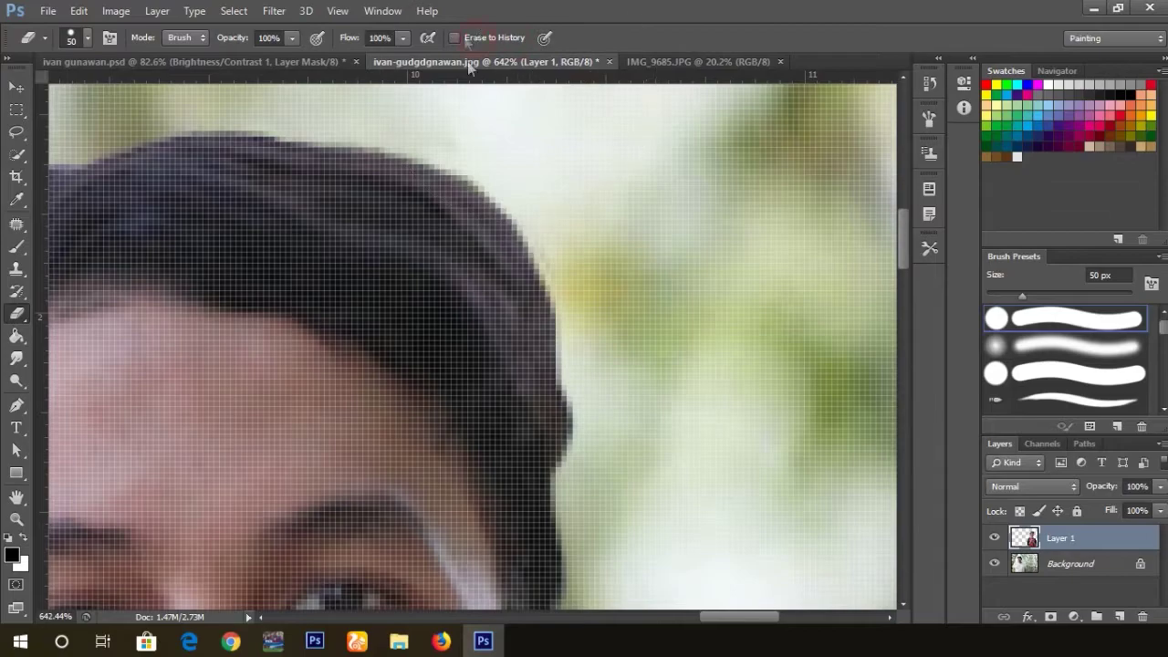
scroll(769, 253, left, 5)
scroll(425, 201, up, 3)
scroll(504, 254, down, 5)
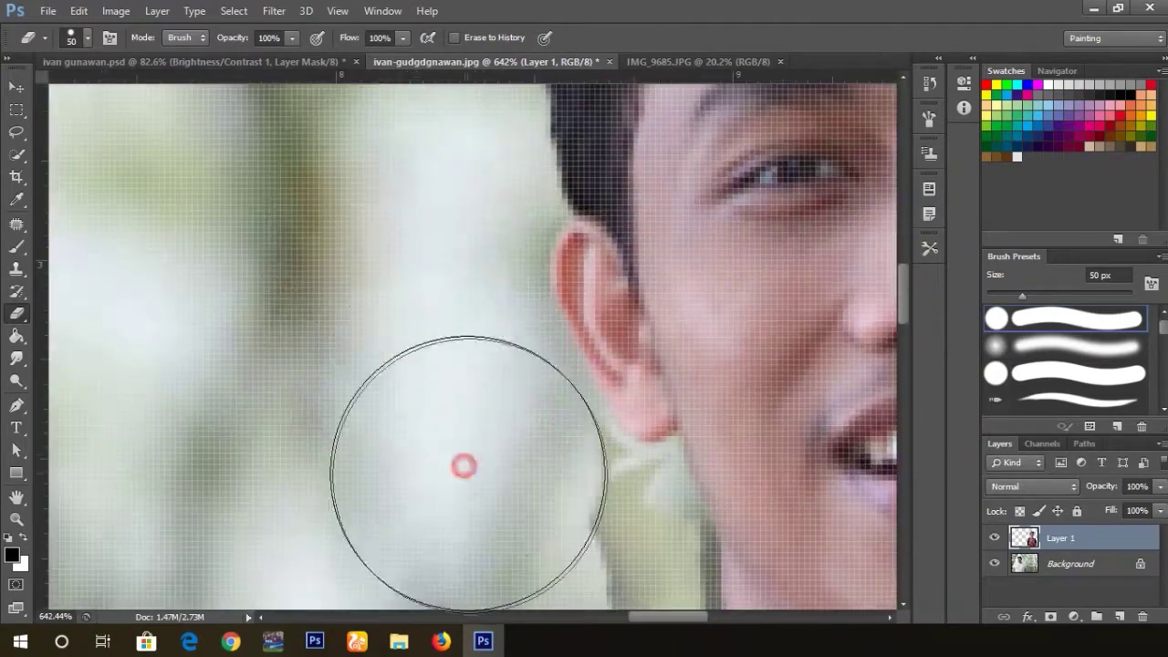
scroll(463, 464, down, 3)
scroll(465, 386, up, 2)
key(bracketleft)
key(bracketleft)
key(bracketleft)
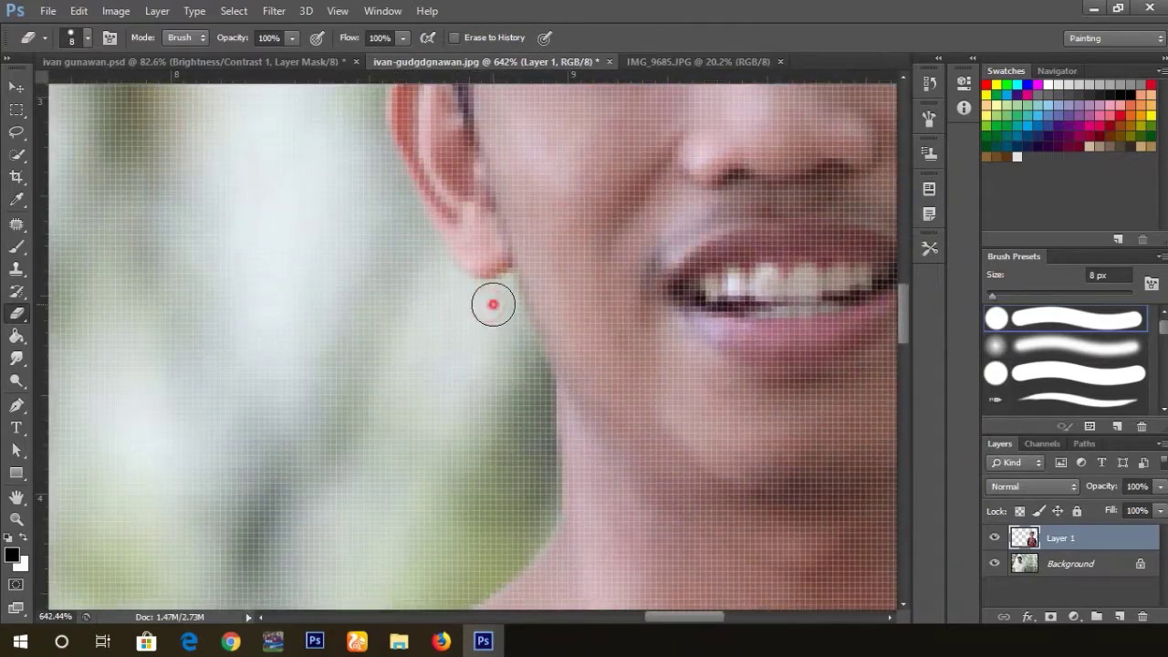
scroll(801, 253, down, 3)
scroll(788, 357, down, 2)
scroll(788, 357, down, 2)
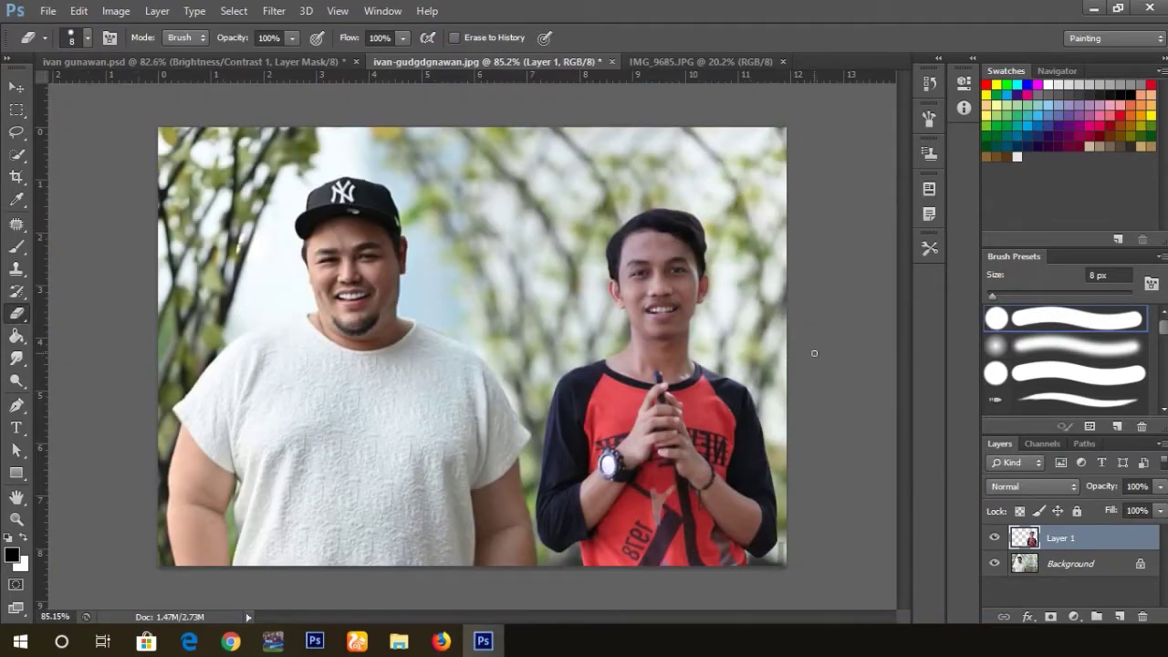
With the Move tool active, rename Layer 1 to 'saya'.
click(22, 85)
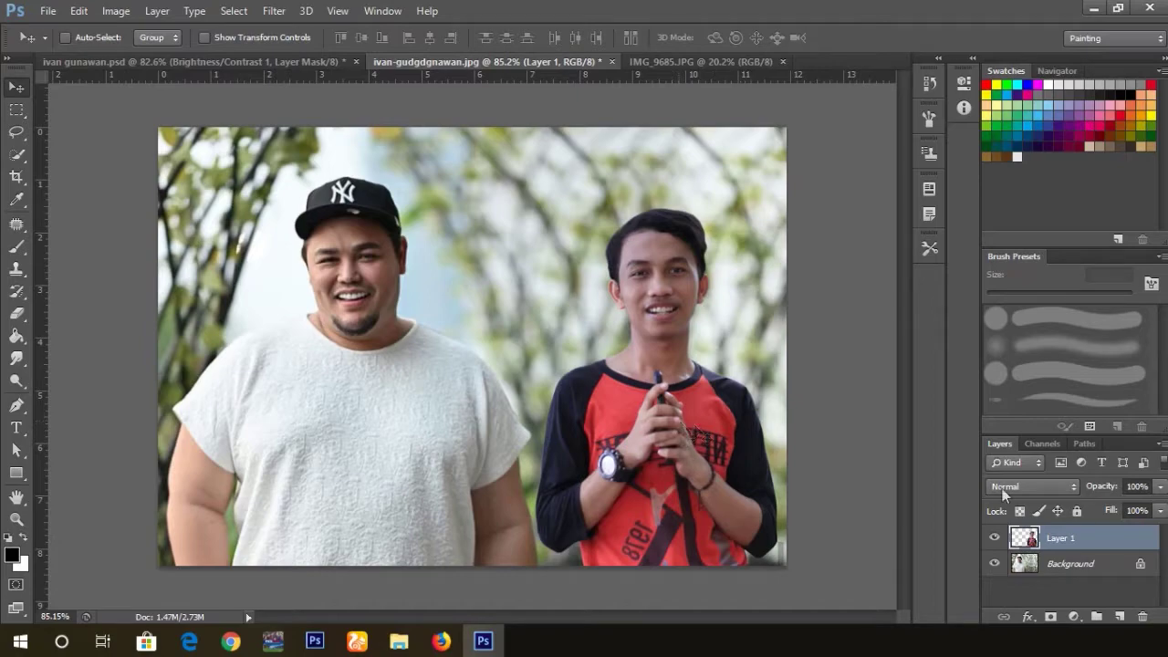
double_click(1061, 540)
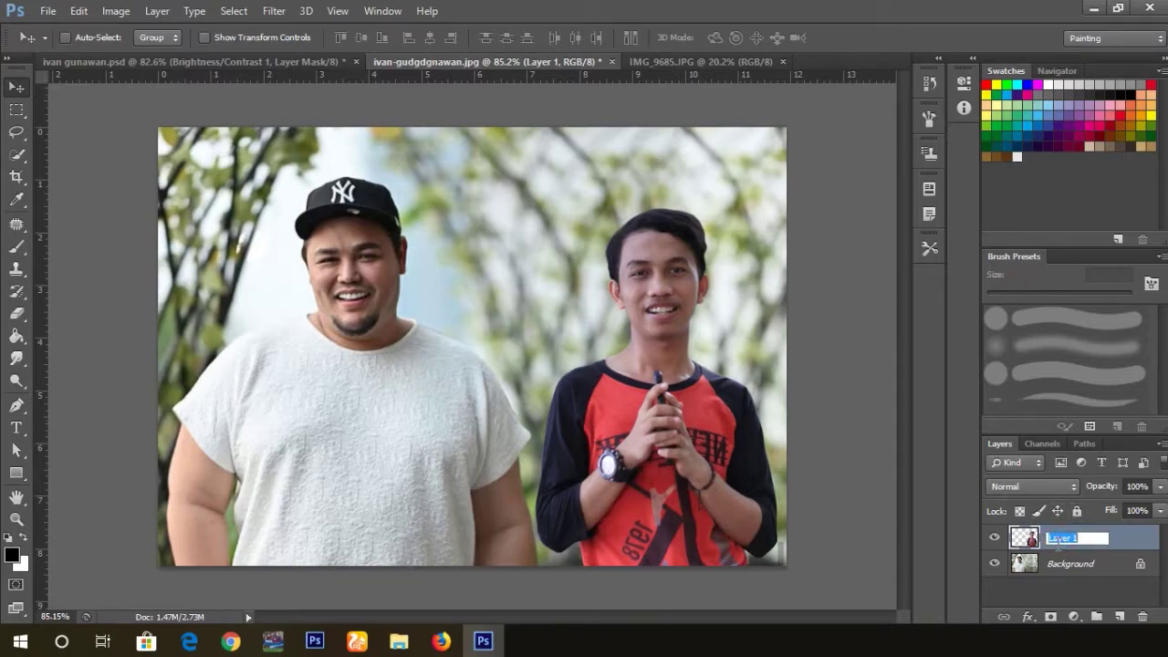
text(saya)
key(Return)
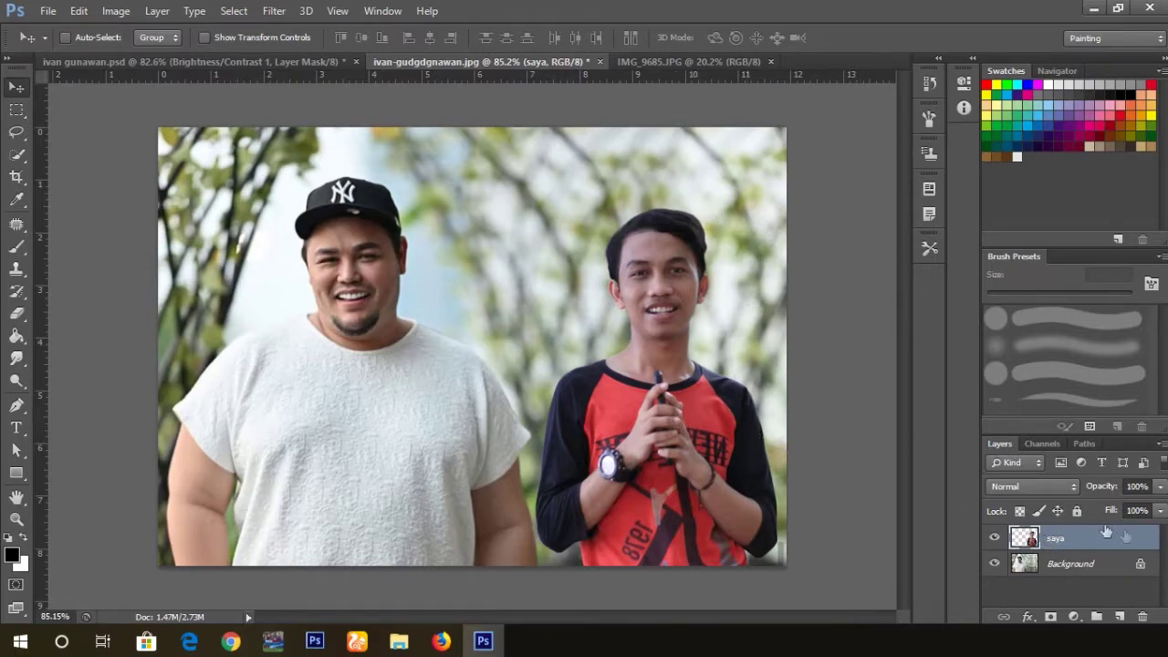
Load the saya man as a selection and add a Brightness/Contrast layer with contrast -15.
ctrl+double_click(1026, 539)
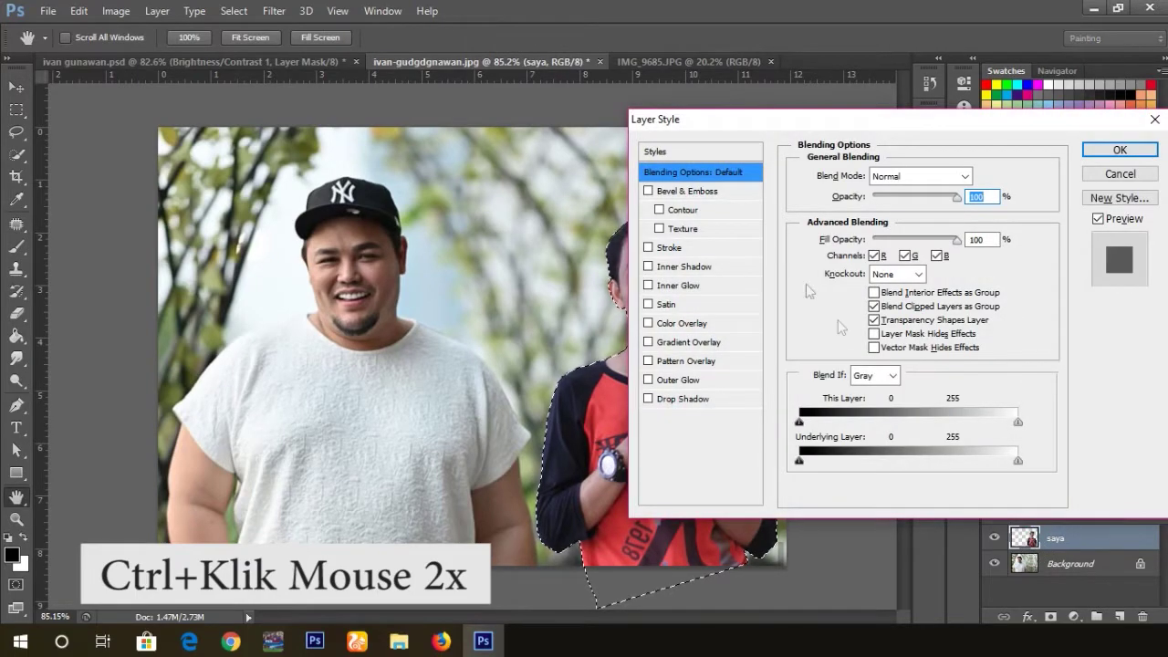
click(1120, 151)
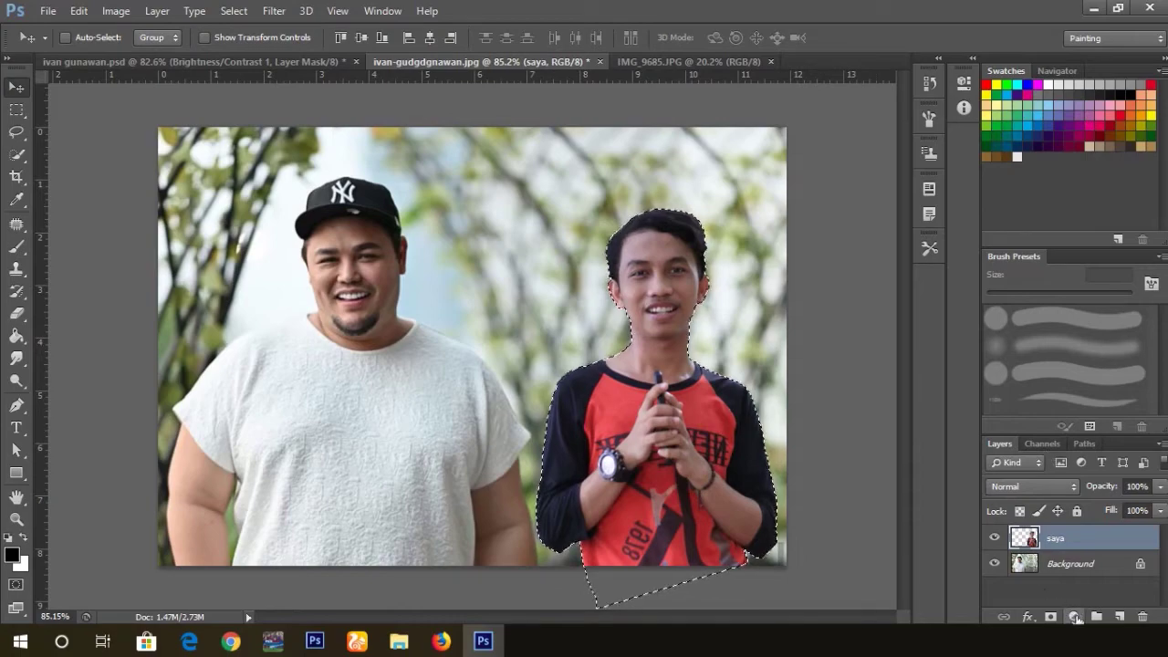
click(1078, 618)
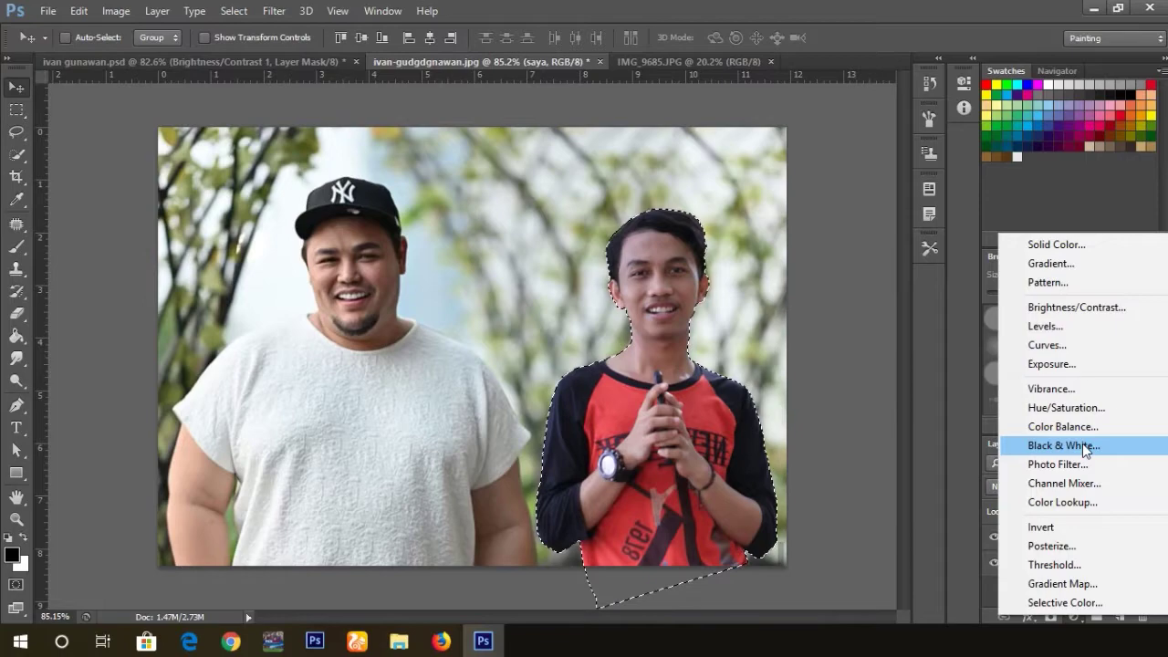
click(1086, 311)
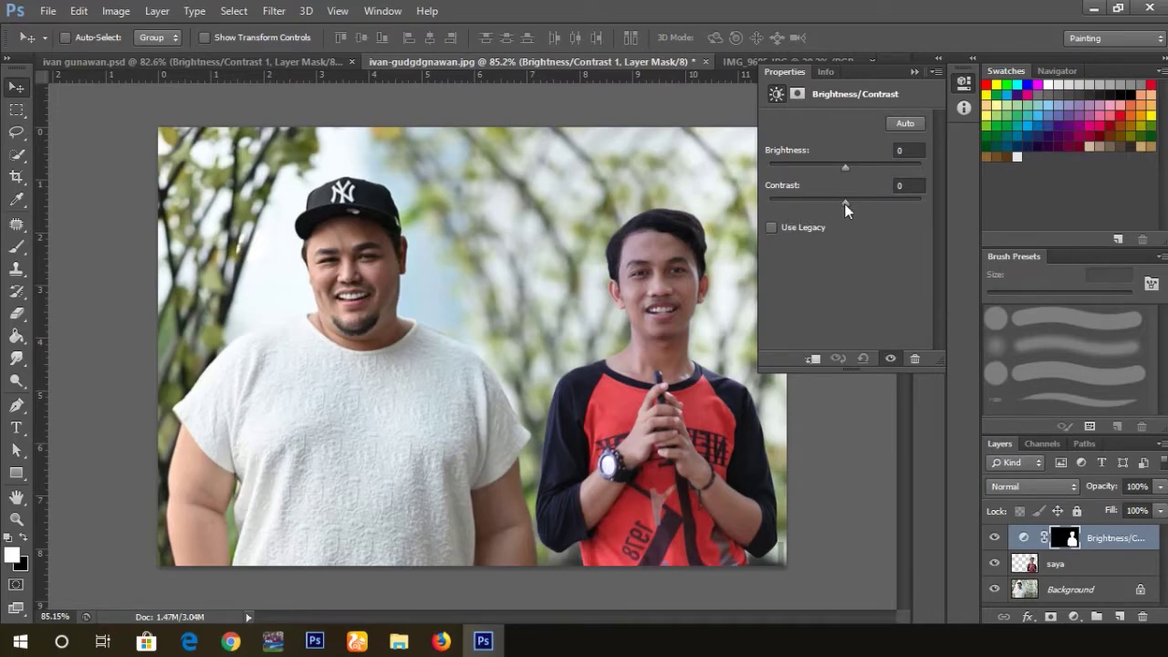
drag(856, 203, 823, 205)
Collapse Properties, reload the saya layer's outline as a selection, and show the adjustment-layer list.
click(914, 73)
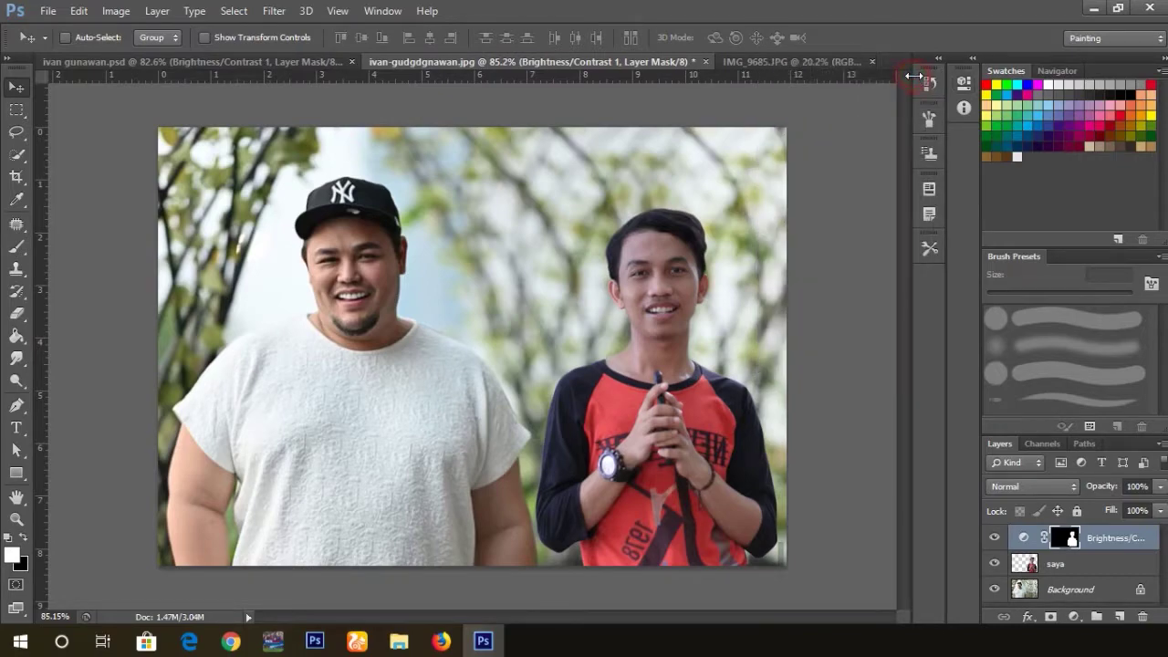
click(1082, 566)
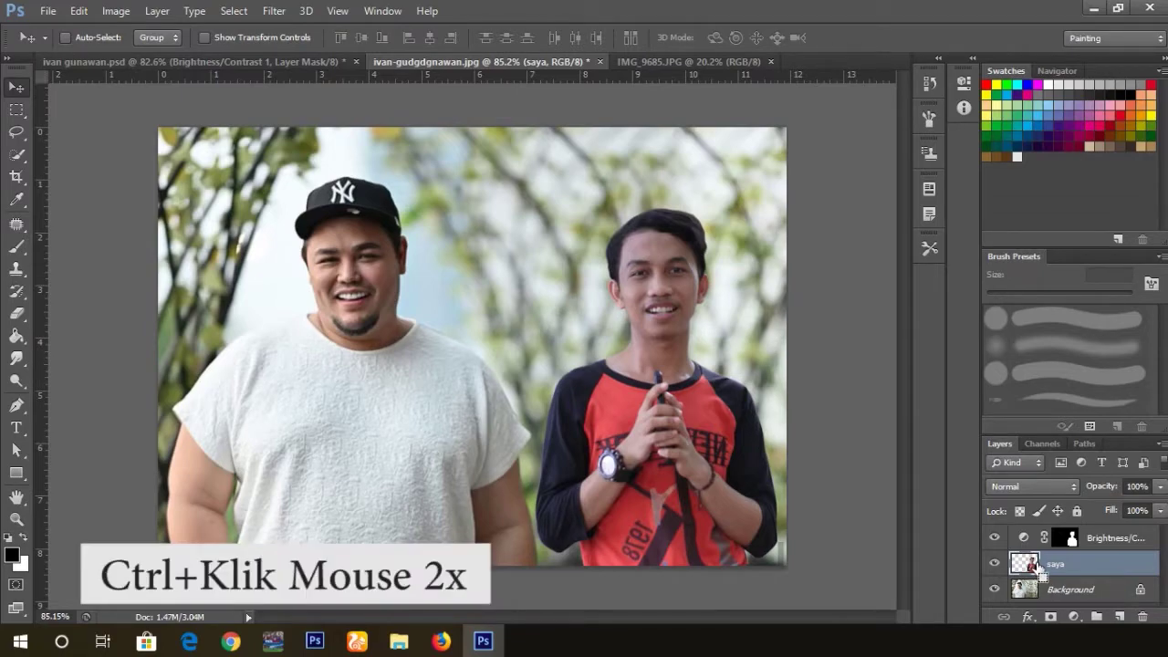
ctrl+double_click(1027, 564)
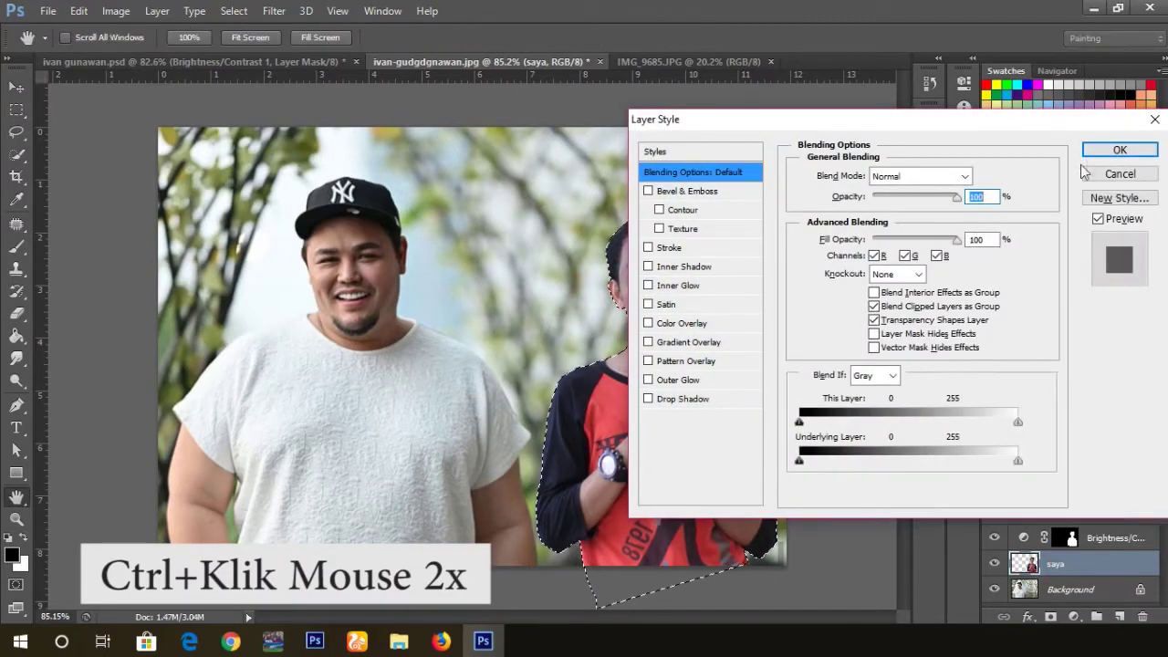
click(1109, 150)
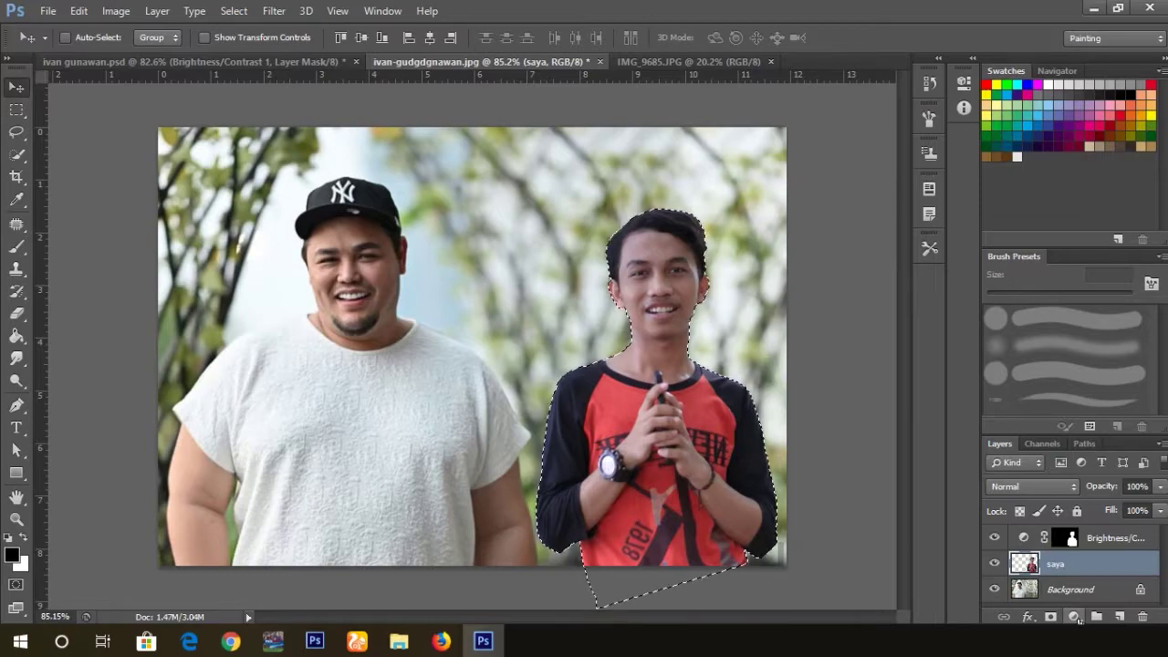
click(1078, 619)
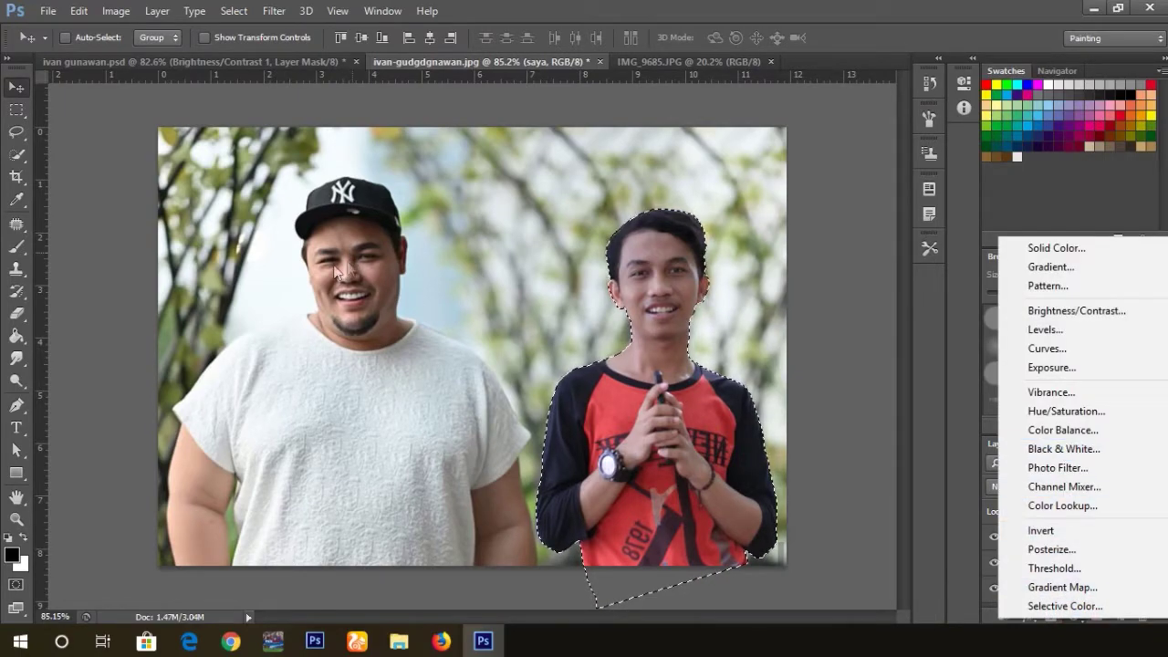
Add a Color Balance layer with the Yellow/Blue midtone slider at -13, then collapse Properties.
click(1063, 430)
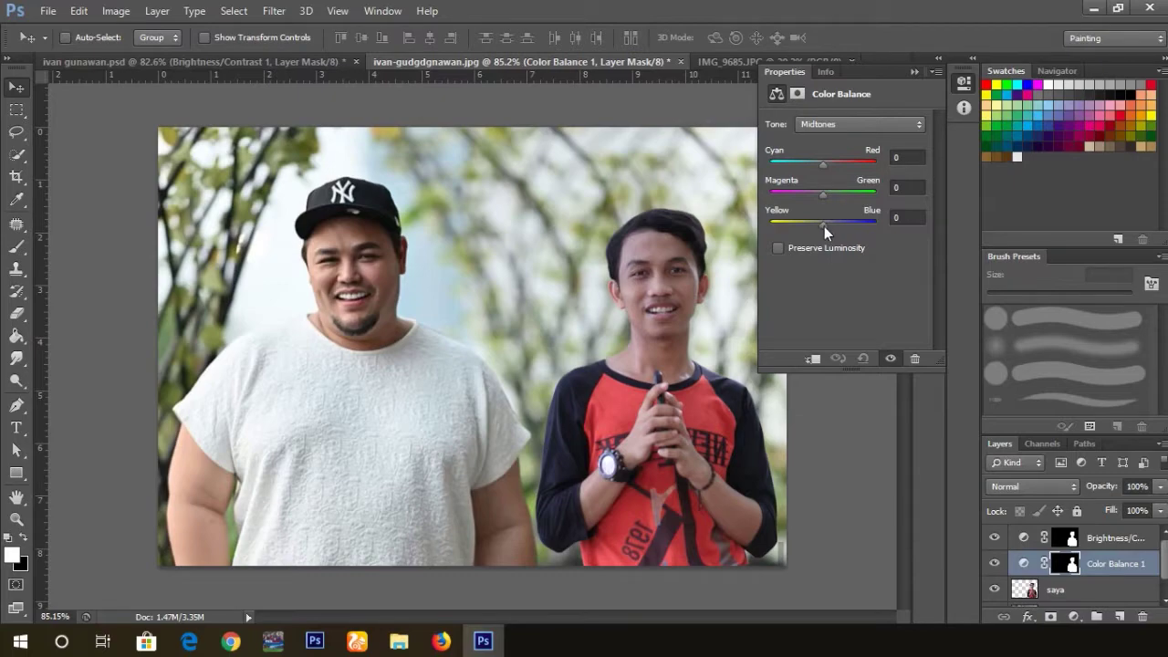
drag(824, 226, 812, 230)
click(914, 71)
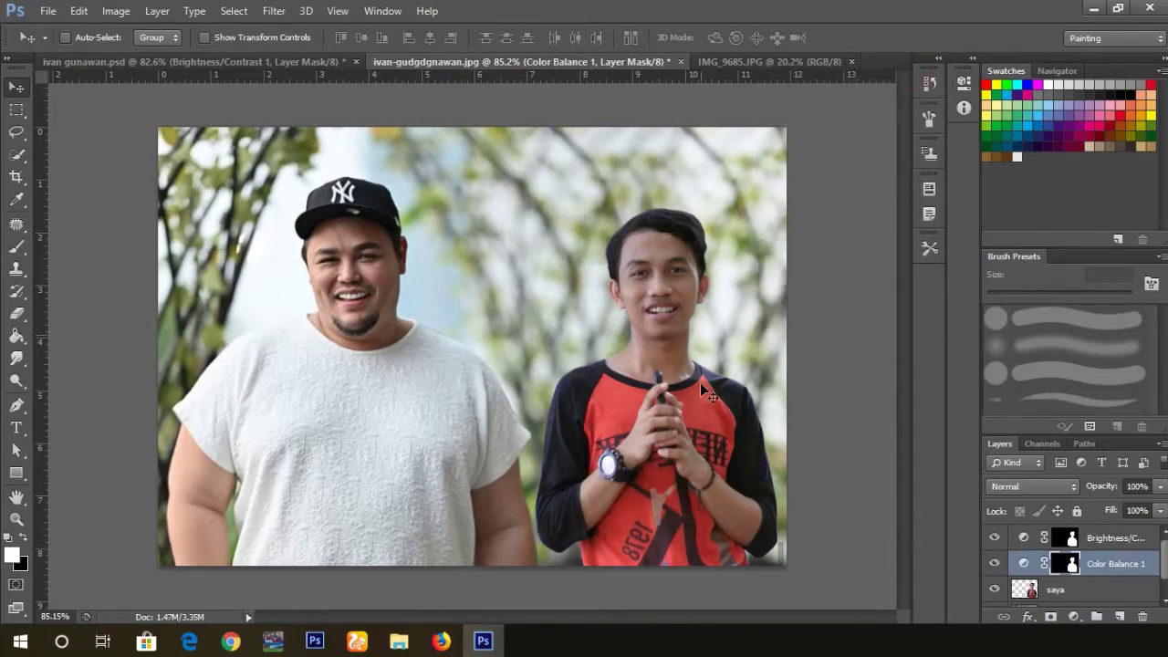
scroll(571, 389, up, 1)
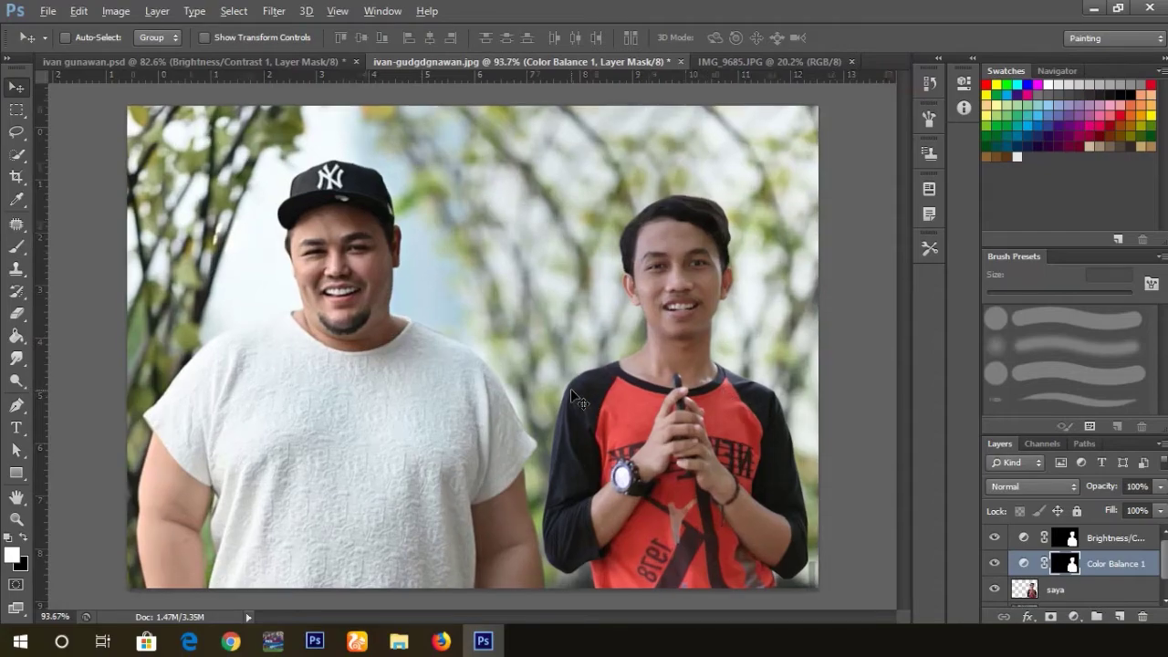
scroll(571, 389, up, 2)
scroll(572, 393, down, 2)
scroll(570, 393, up, 1)
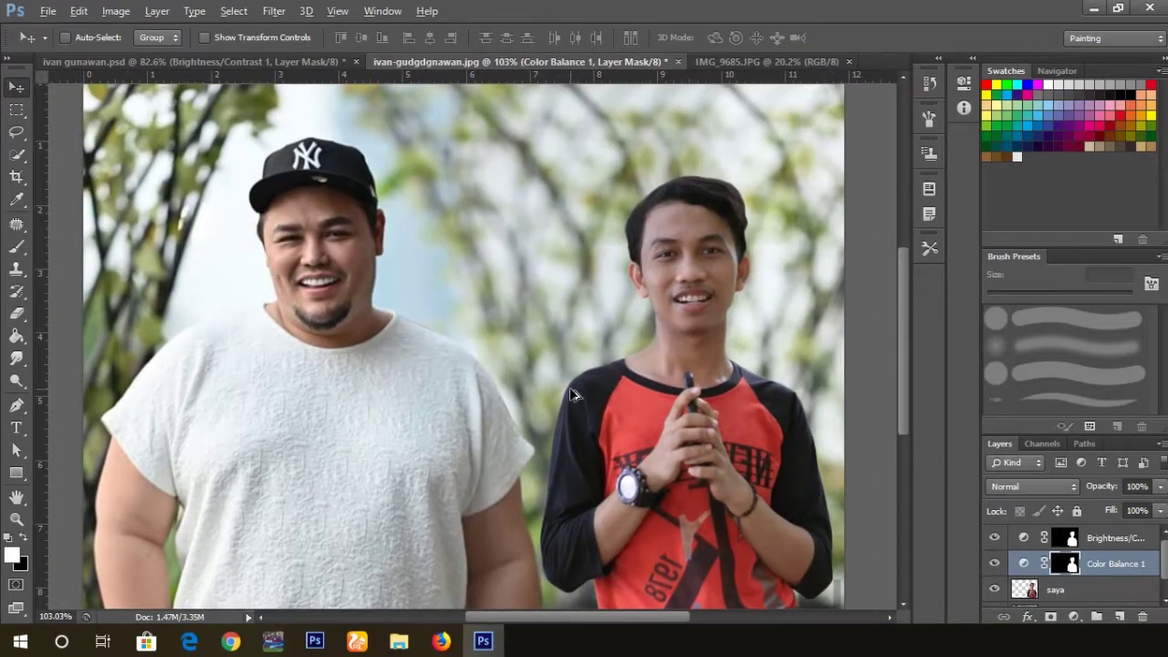
scroll(570, 393, down, 1)
scroll(694, 300, down, 1)
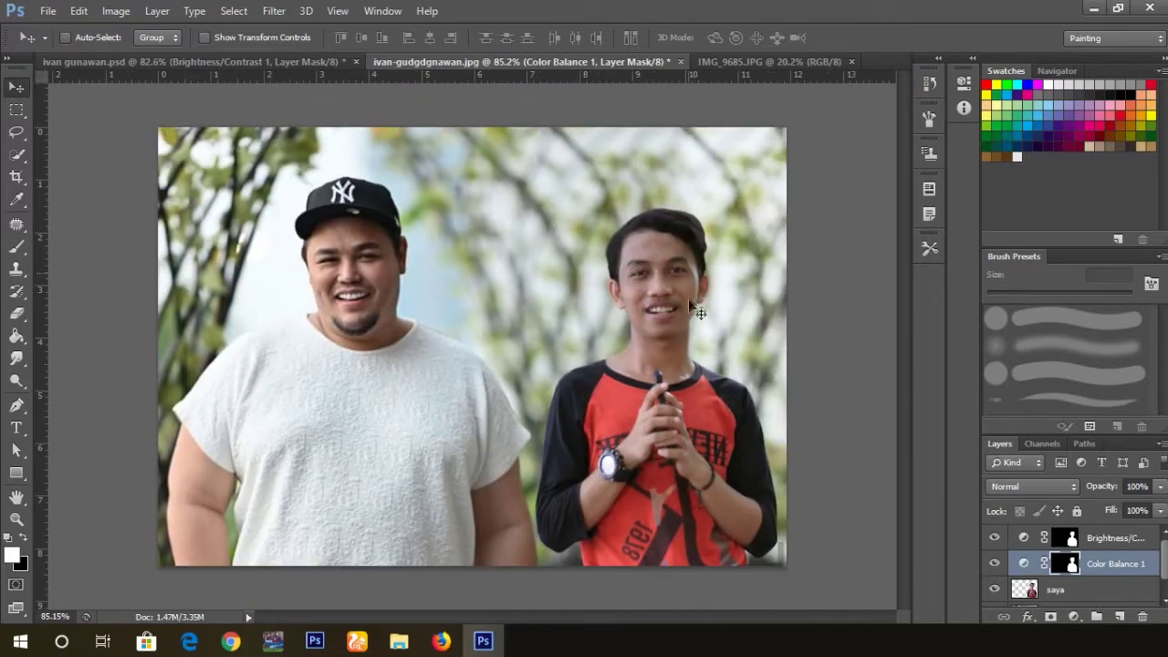
Reload the saya selection and add a second Brightness/Contrast layer with contrast 5.
click(1081, 591)
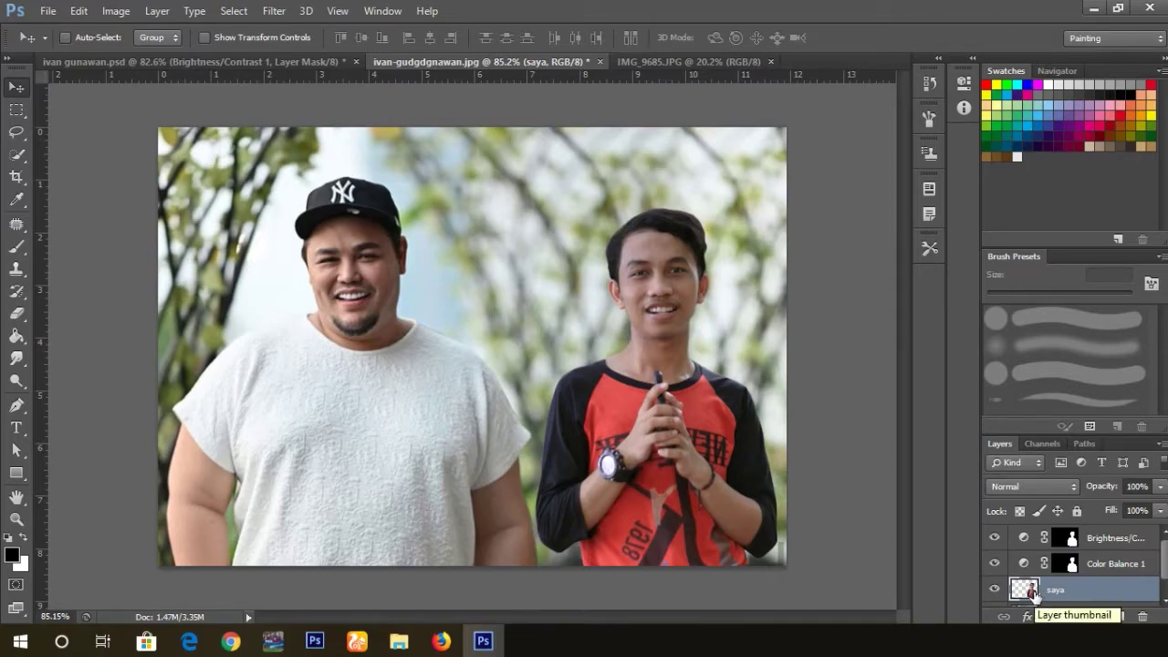
double_click(1035, 591)
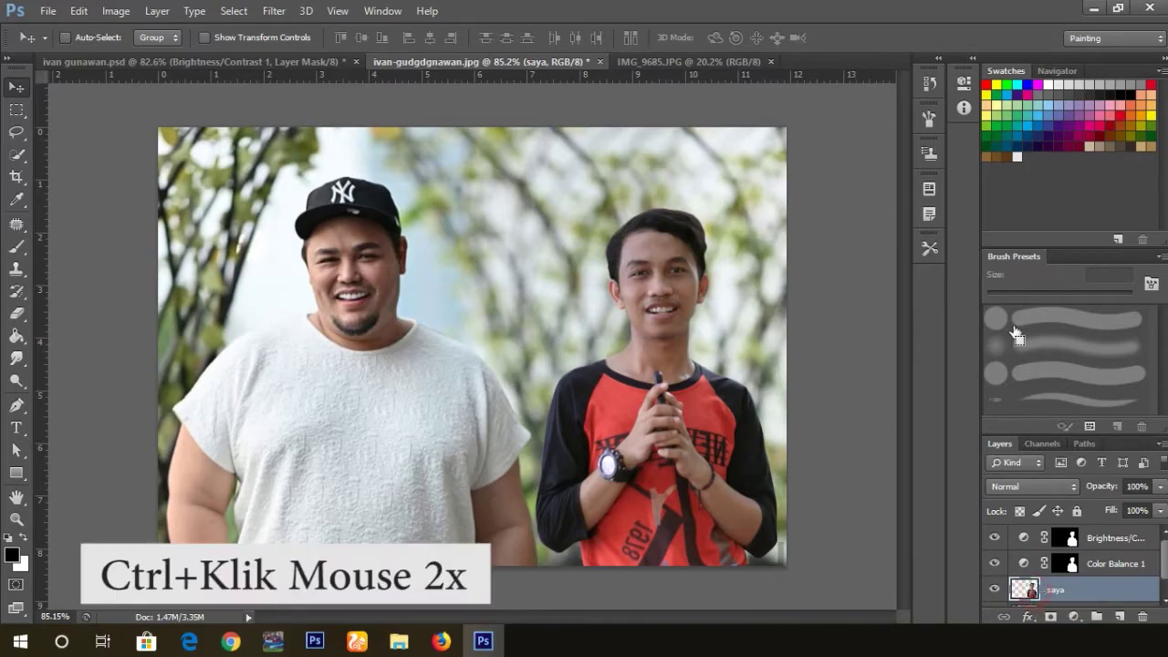
click(1115, 179)
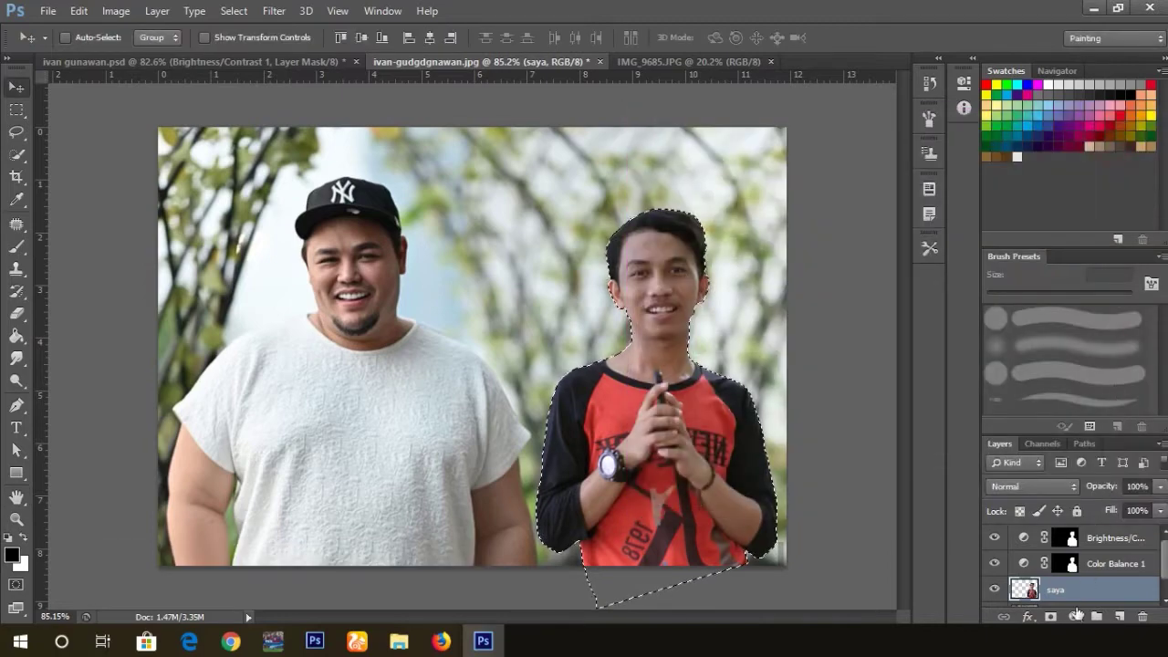
click(1073, 618)
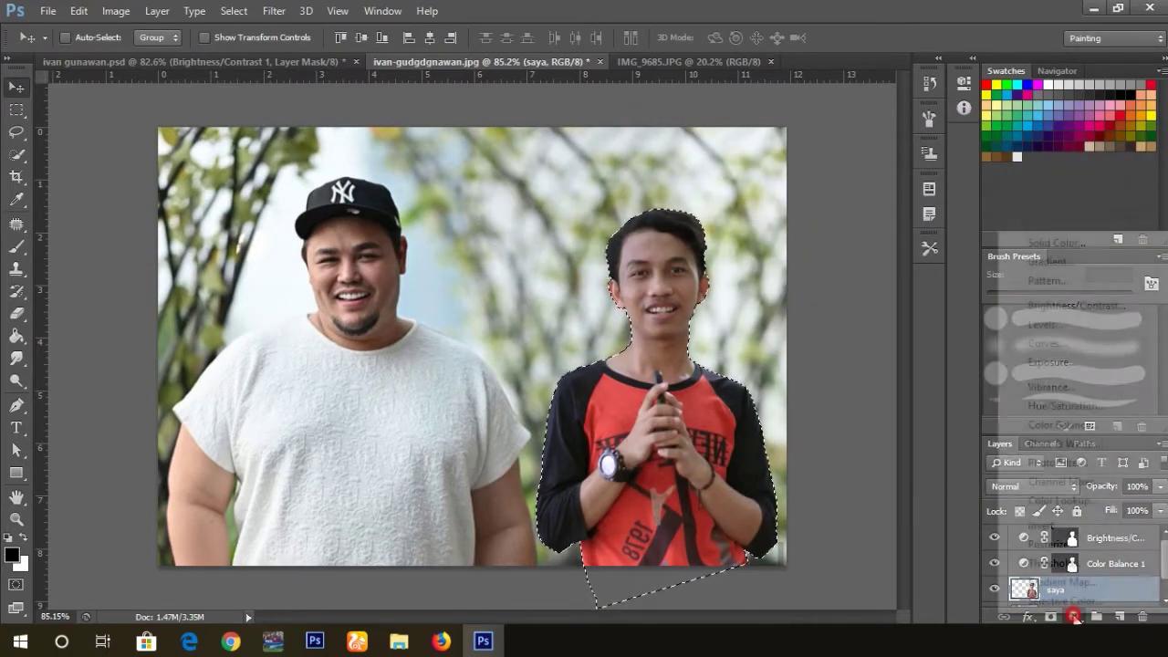
click(1092, 307)
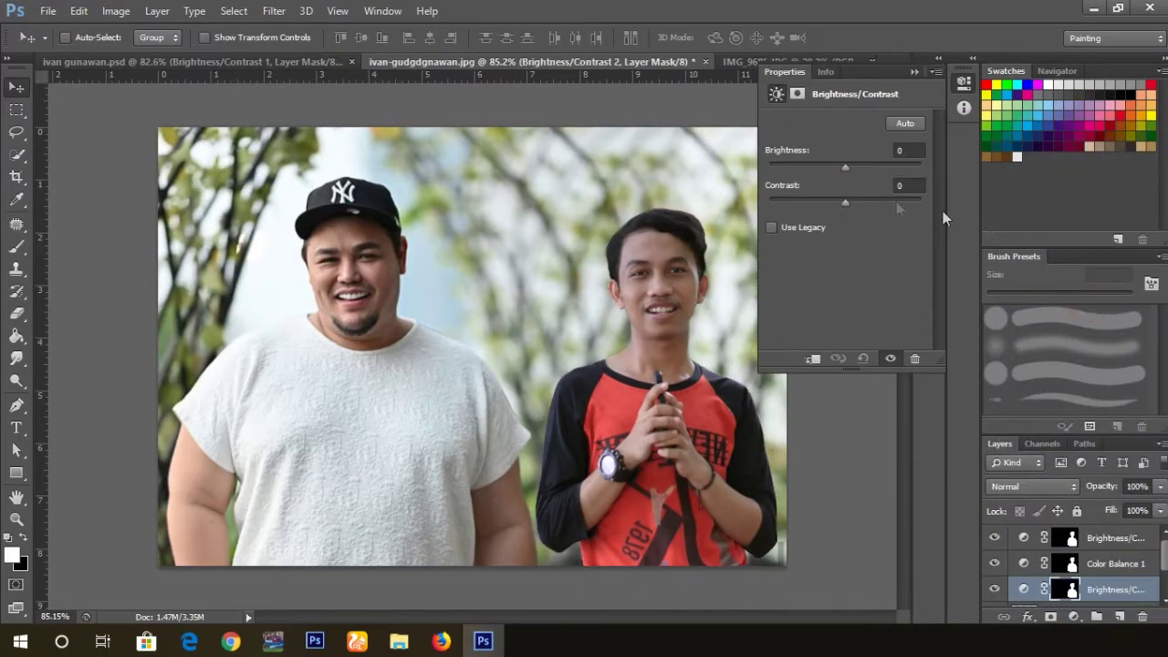
drag(848, 200, 853, 208)
Set the adjustment's brightness to 0 and collapse the Properties panel.
drag(844, 168, 844, 166)
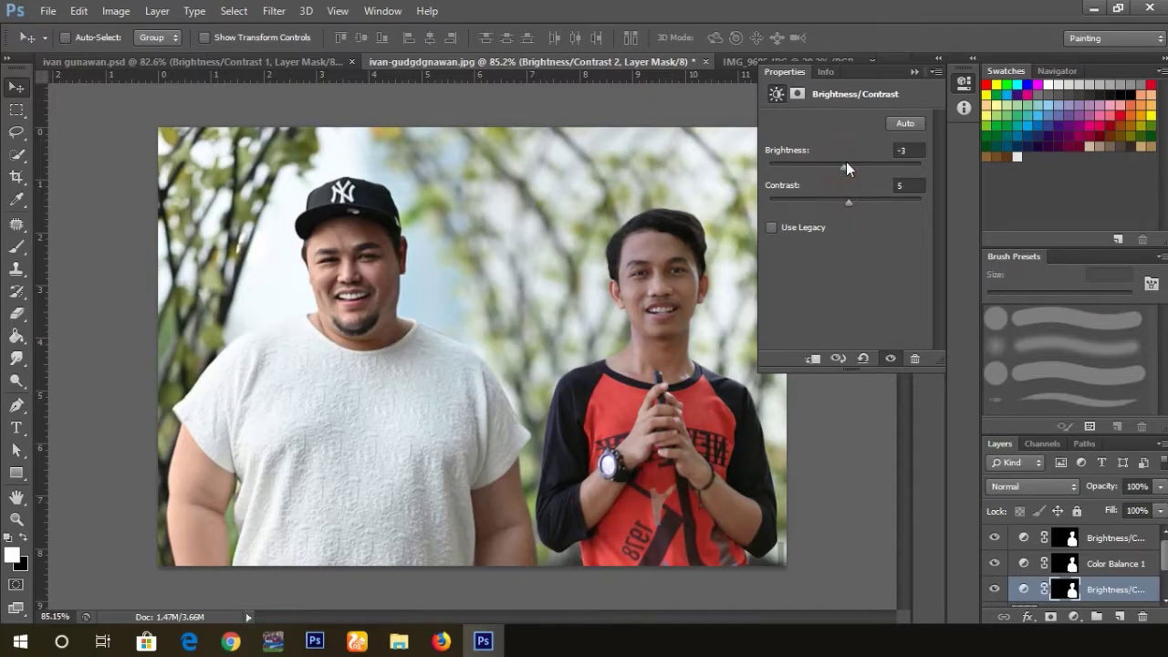
click(908, 150)
key(BackSpace)
text(0)
key(Return)
click(913, 71)
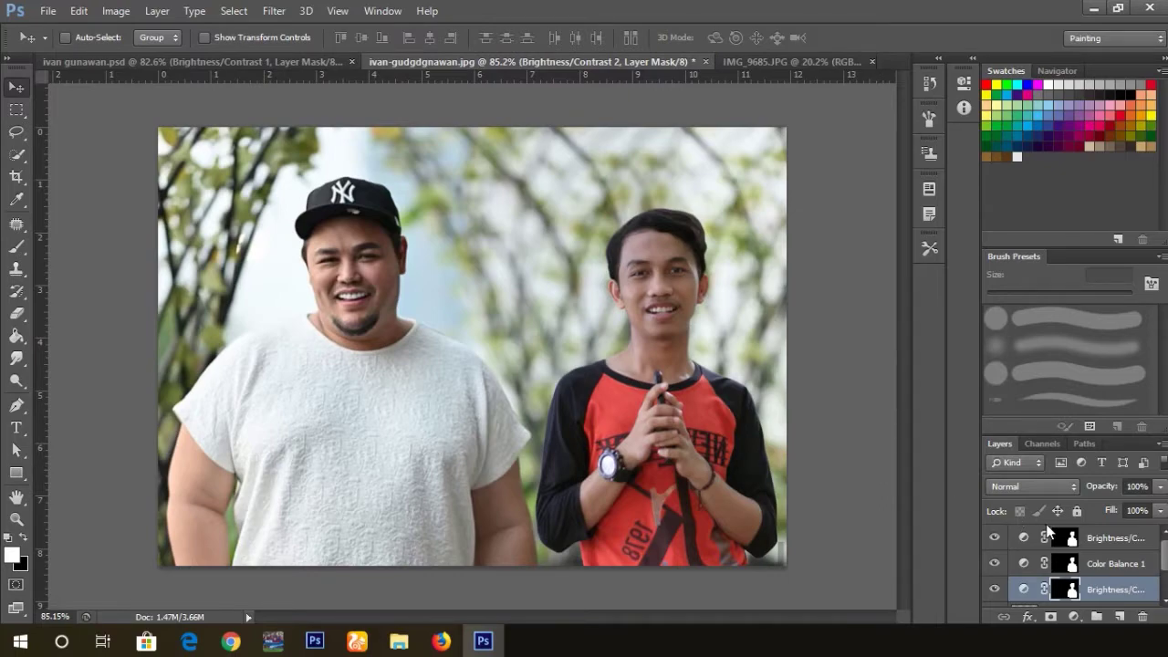
click(1118, 544)
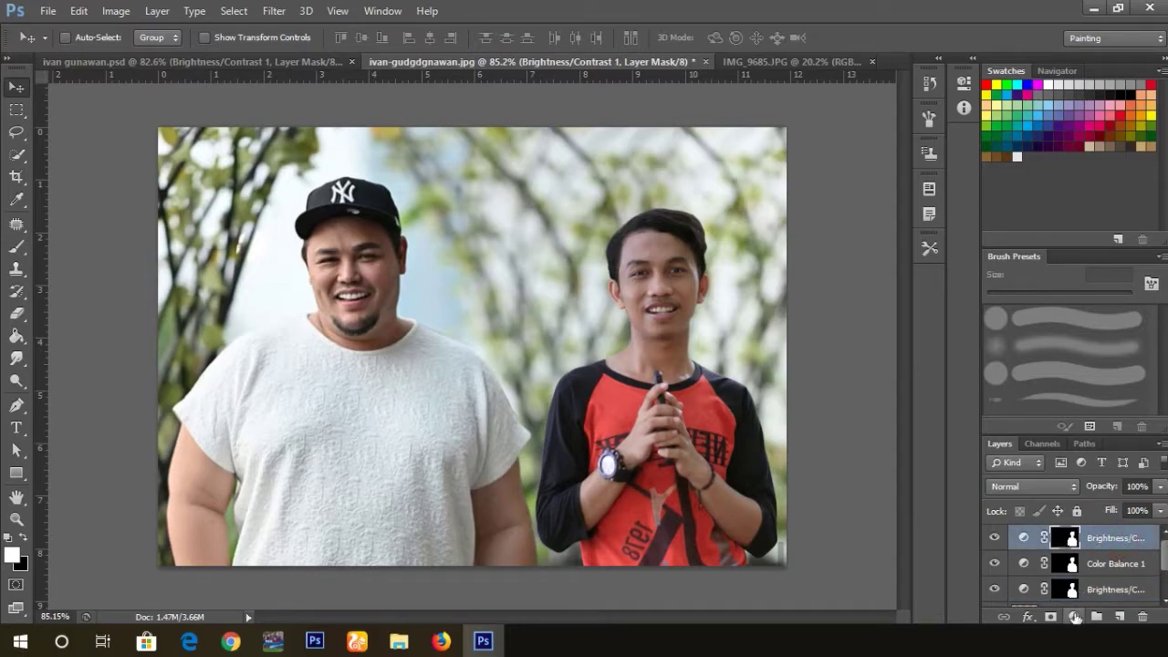
Add a Pattern Fill layer using the light textured pattern.
click(1077, 619)
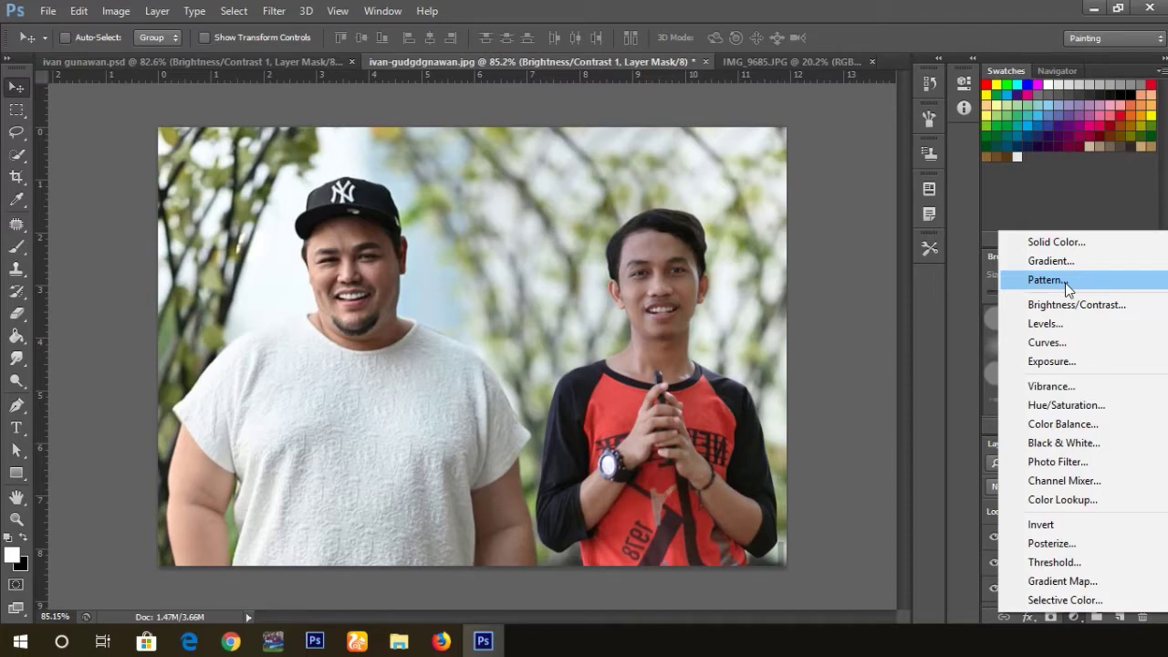
click(1045, 279)
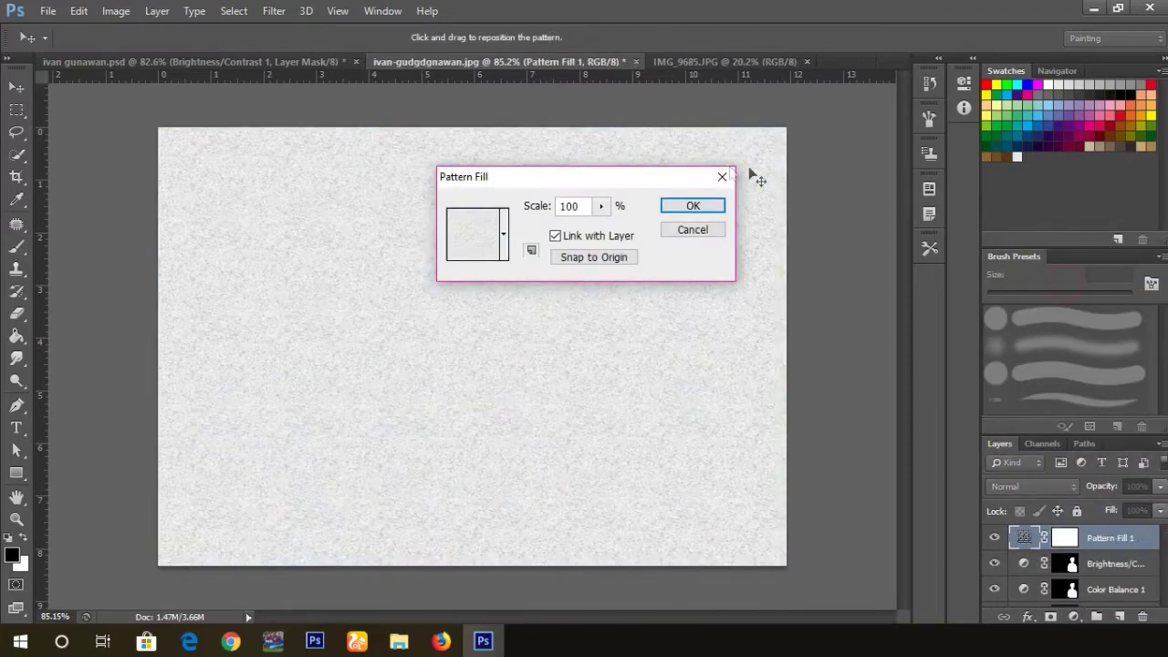
click(484, 226)
double_click(503, 288)
click(703, 206)
Lower the pattern layer's opacity to 3% and toggle its visibility to compare.
click(1161, 486)
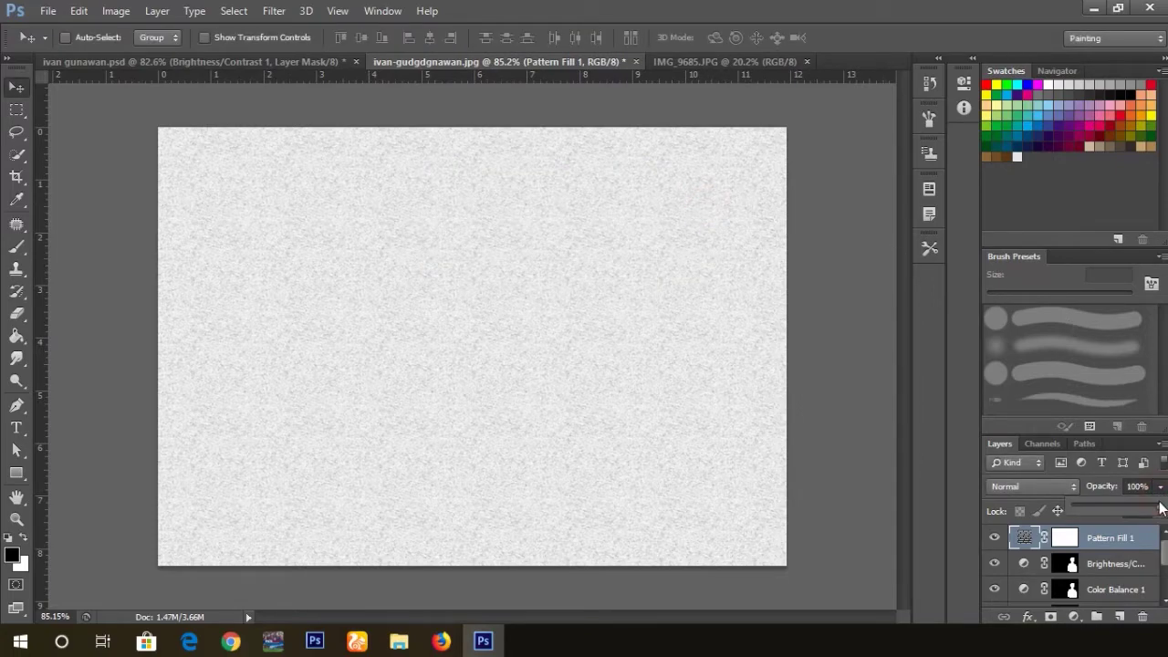
drag(1150, 508, 1078, 517)
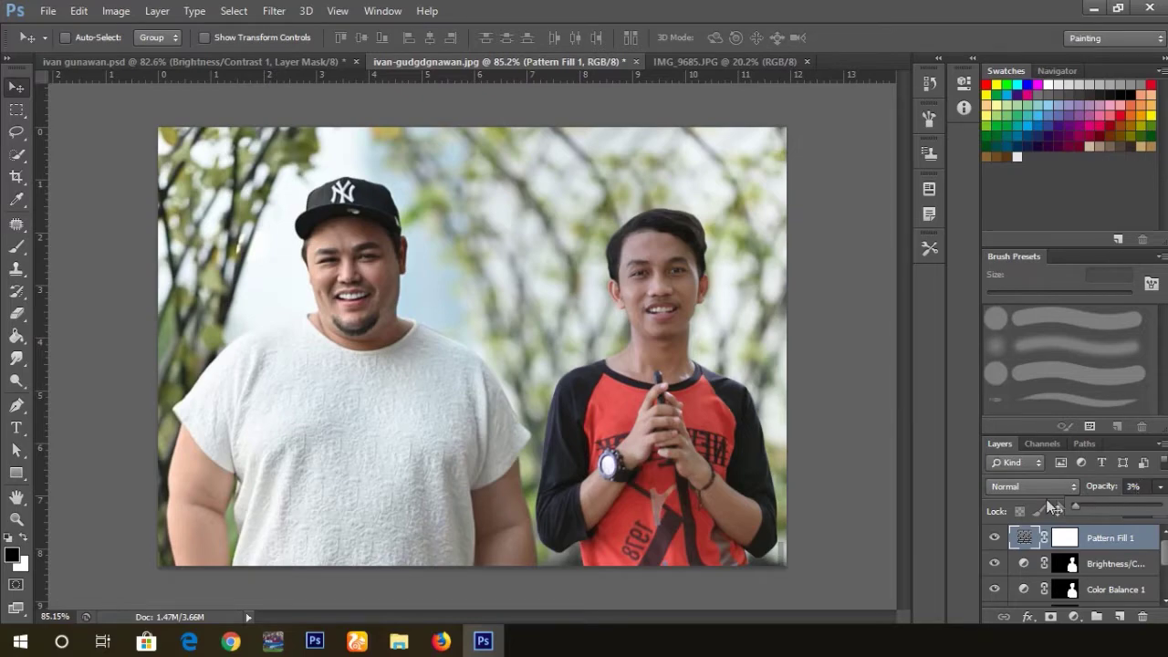
click(868, 365)
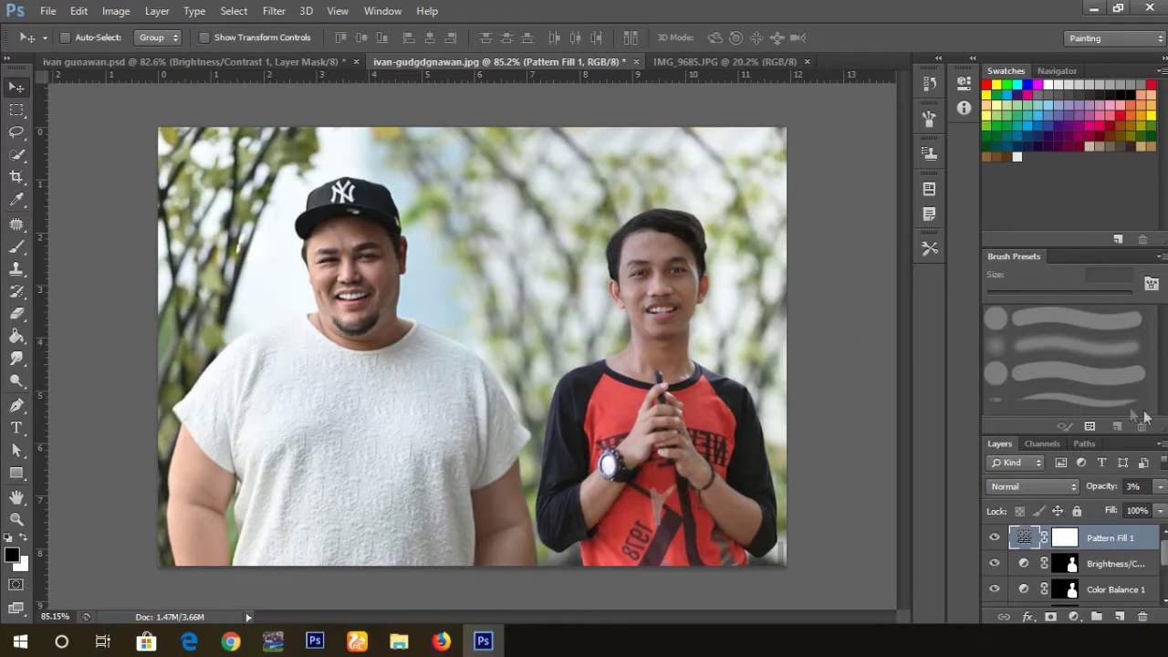
click(994, 539)
click(993, 539)
click(994, 538)
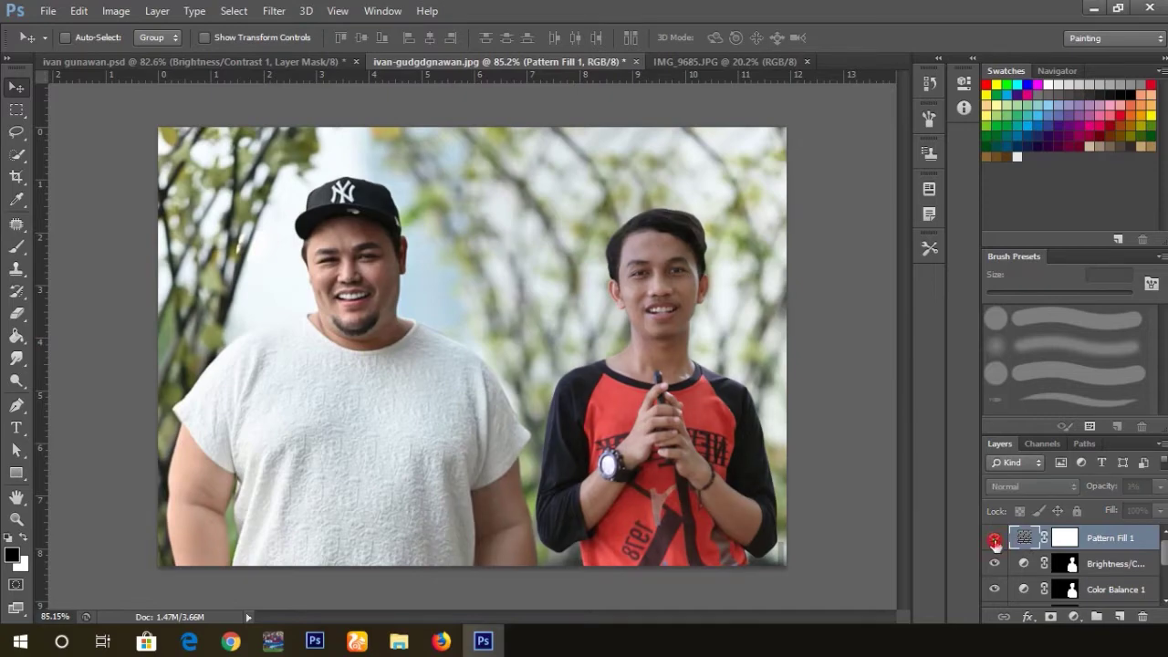
click(995, 541)
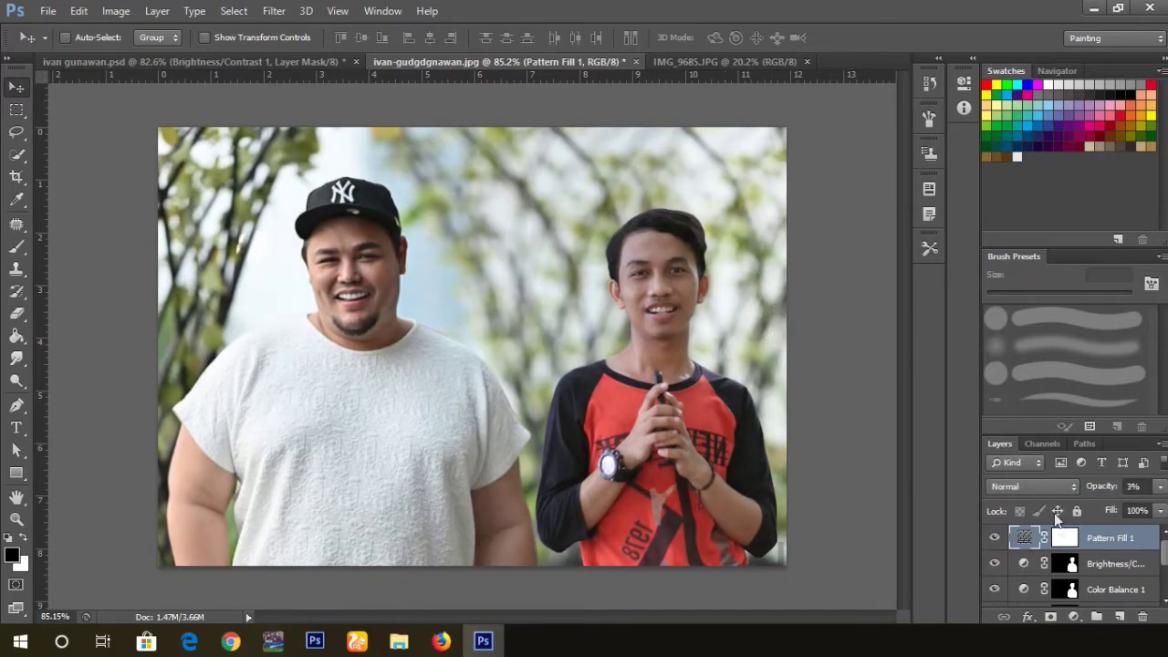
click(1112, 567)
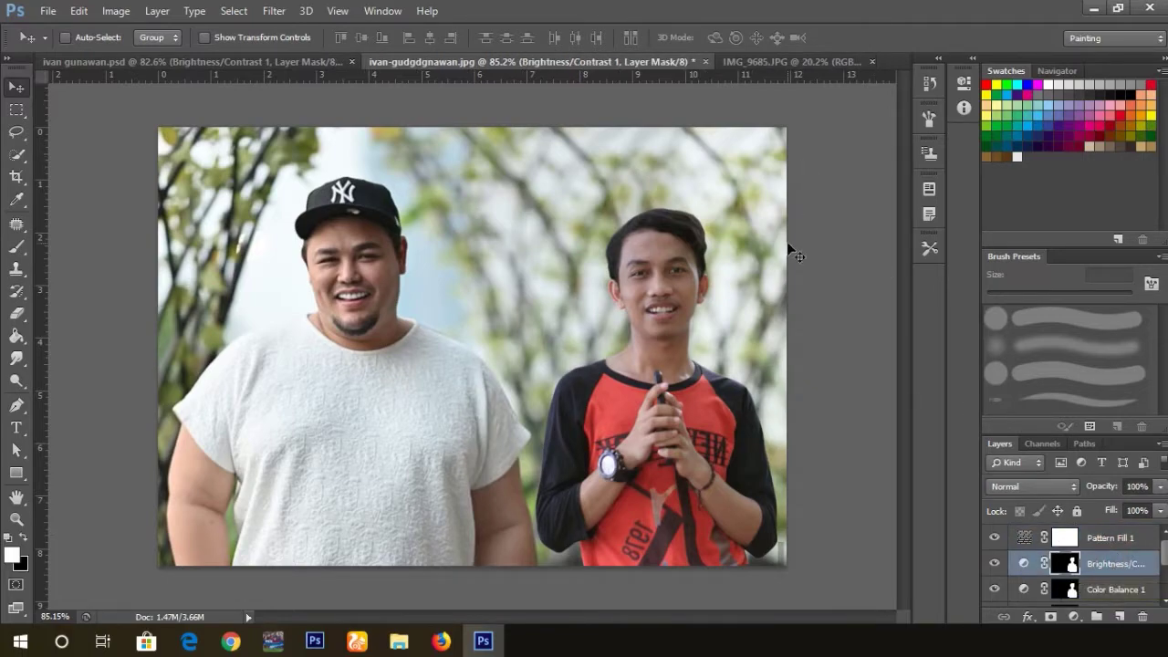
Scroll the Layers panel and select the red-shirt man's saya layer.
scroll(726, 247, up, 1)
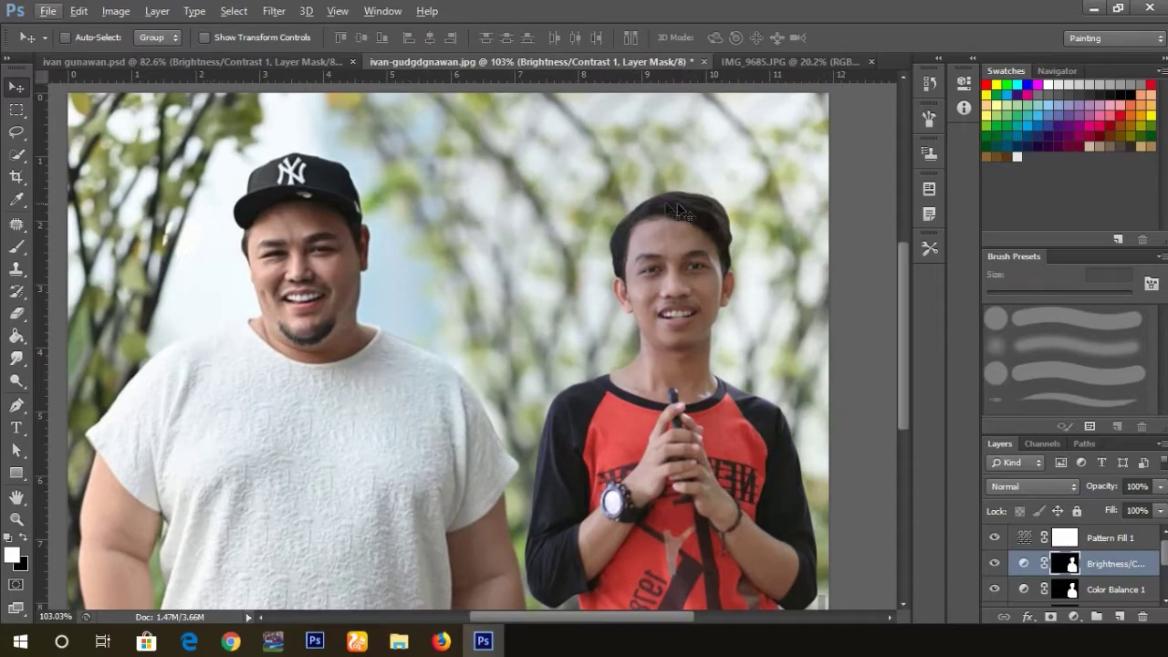
scroll(654, 205, up, 3)
scroll(654, 203, down, 1)
scroll(678, 227, up, 2)
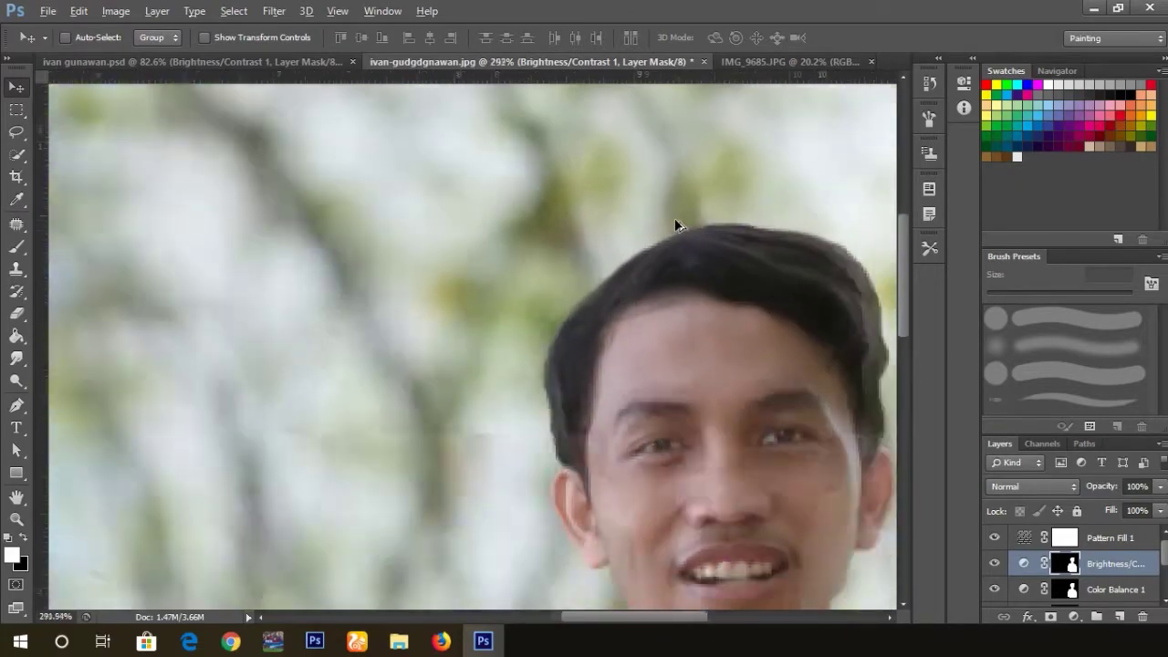
scroll(665, 254, up, 1)
scroll(669, 262, down, 1)
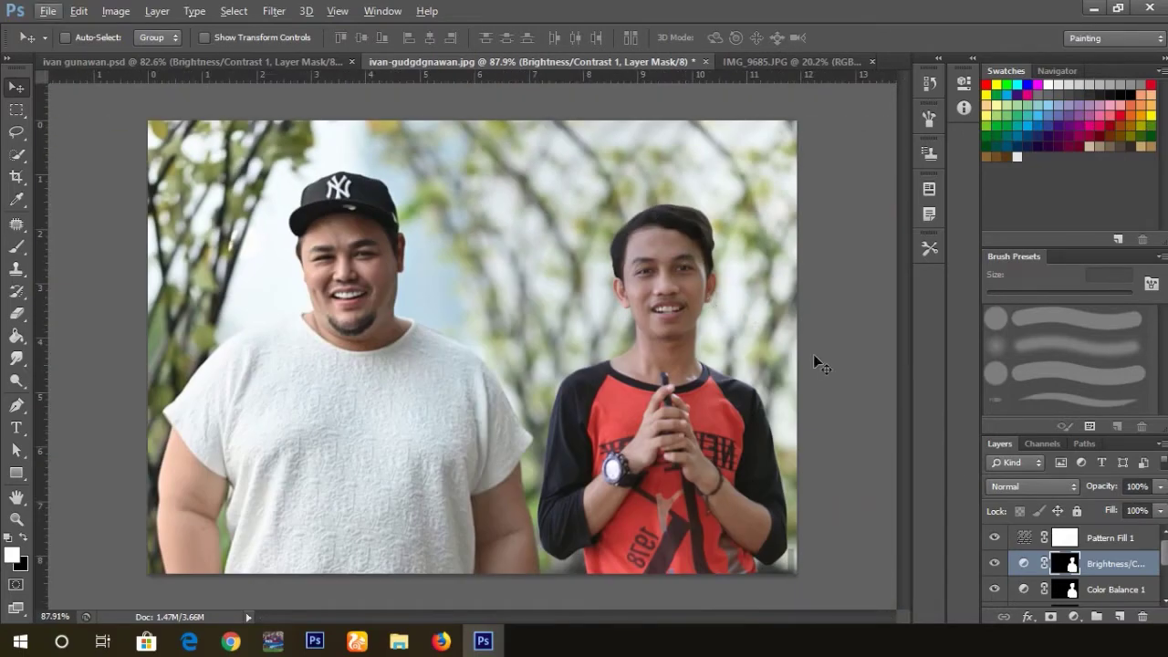
scroll(1095, 561, down, 3)
scroll(1111, 574, down, 2)
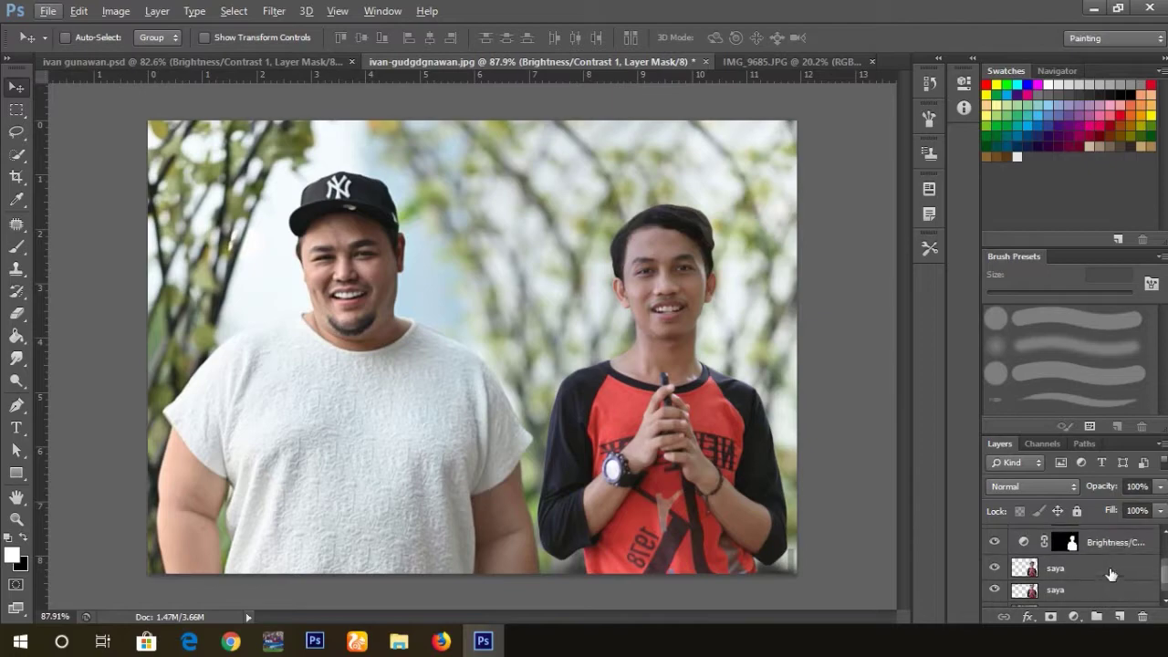
click(1103, 567)
Shift-select saya with its Brightness/Contrast and Color Balance layers and merge them.
scroll(1106, 569, up, 2)
scroll(1109, 570, up, 3)
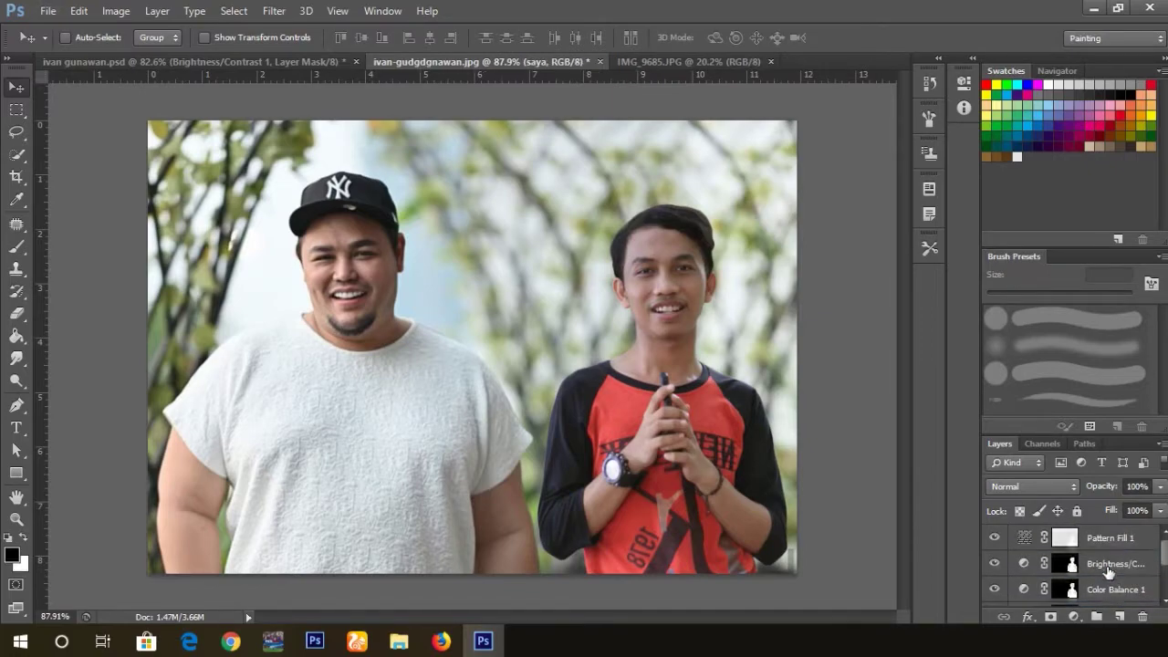
key(shift)
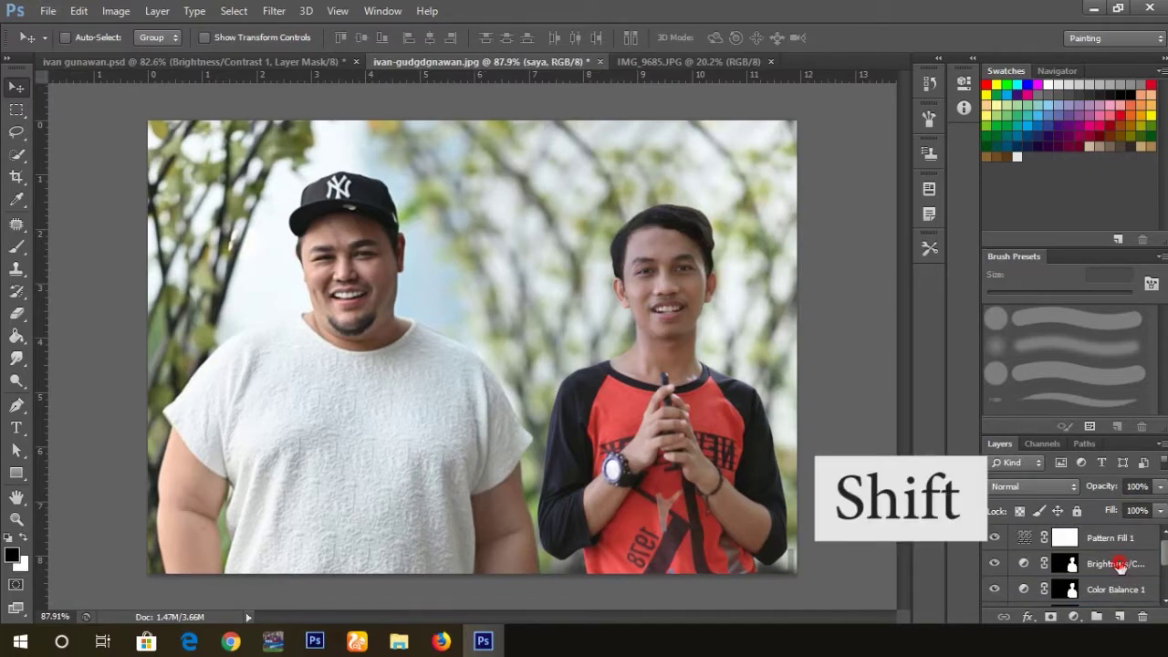
shift+click(1121, 566)
right_click(1120, 566)
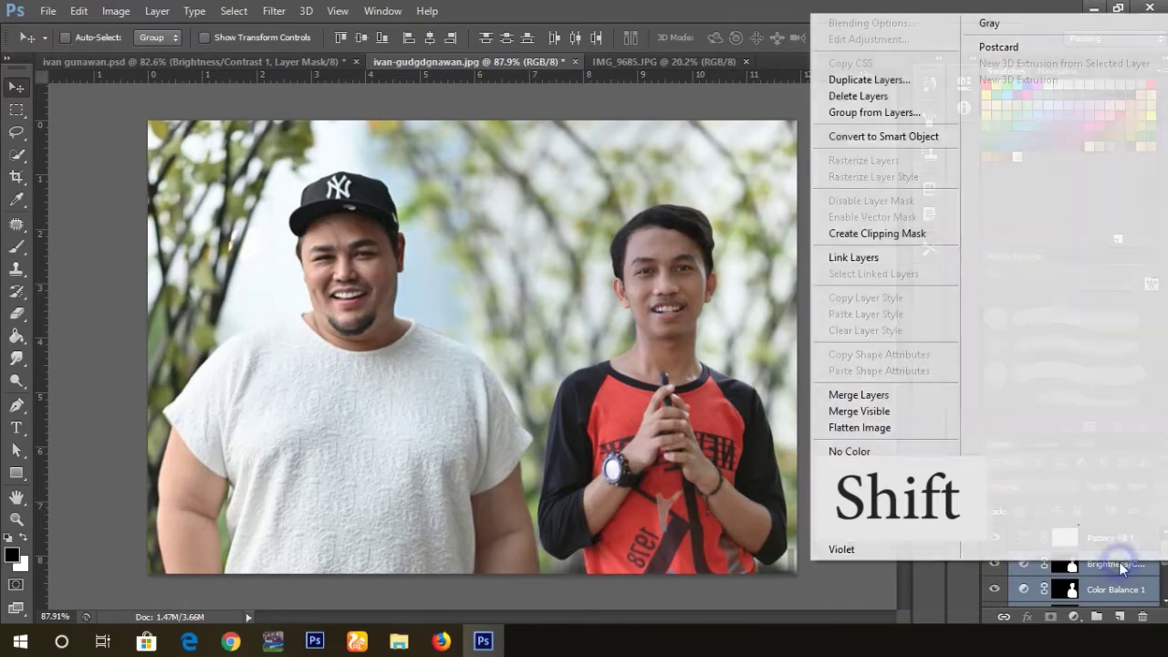
click(910, 398)
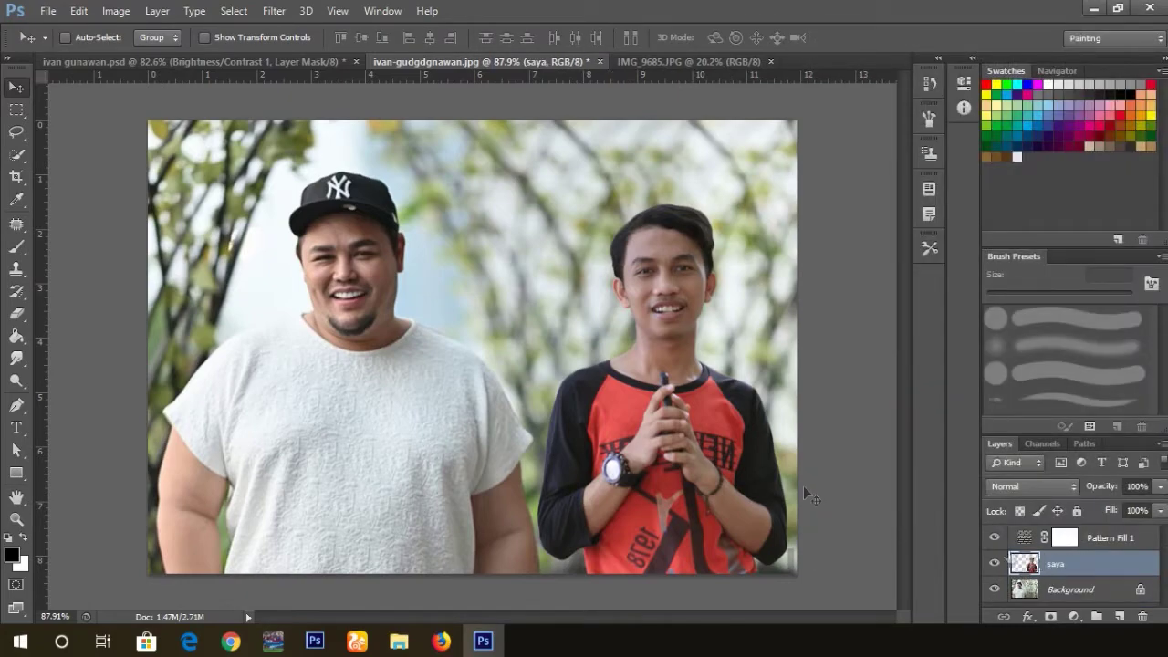
Zoom into the face and smudge thin strands down the left hair edge with a 2 px, Lighten, 77% Smudge tool.
click(14, 361)
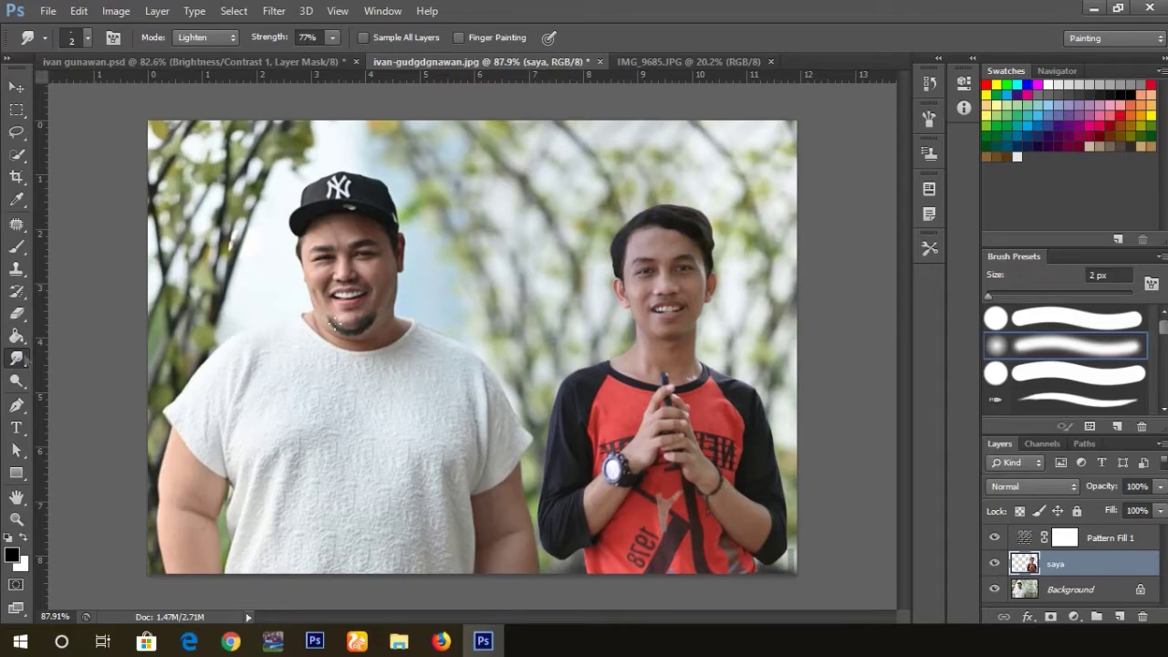
mouse_move(659, 222)
mouse_down()
mouse_move(708, 176)
mouse_move(474, 226)
mouse_up()
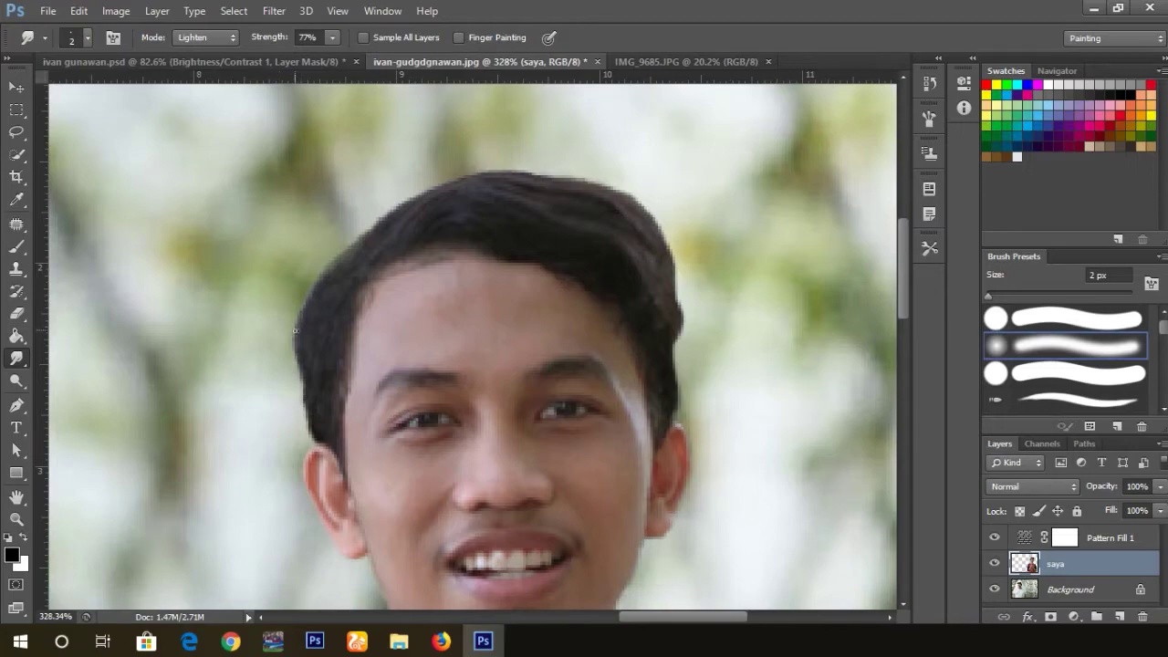
drag(295, 331, 279, 376)
drag(296, 316, 291, 362)
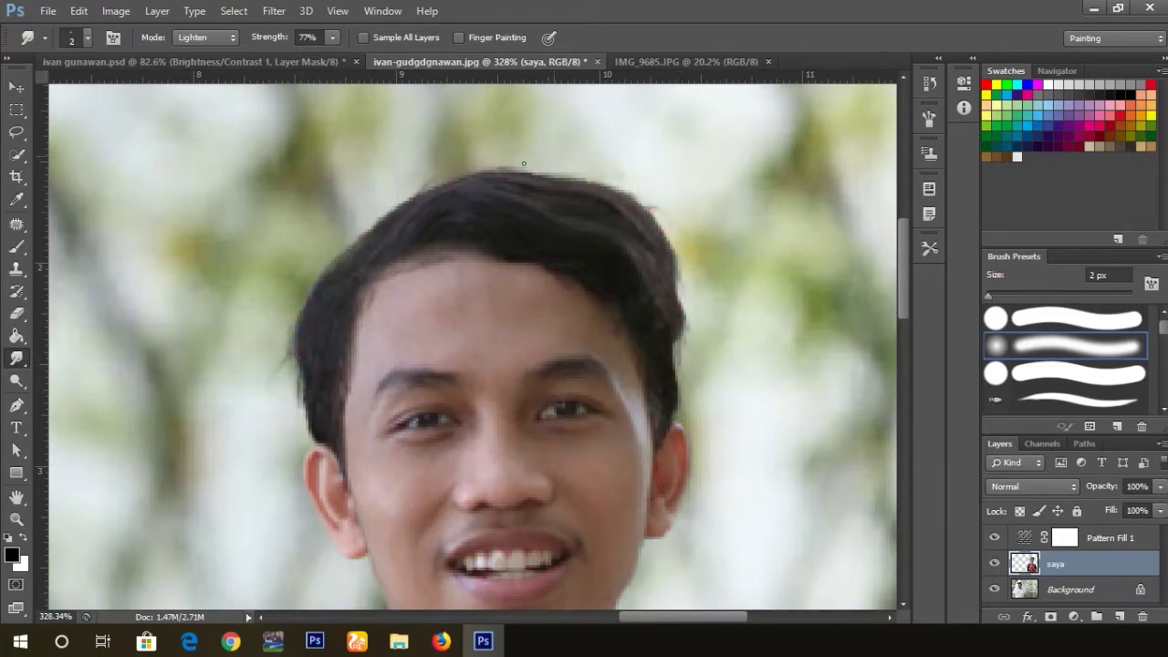
scroll(608, 188, down, 5)
scroll(570, 263, up, 5)
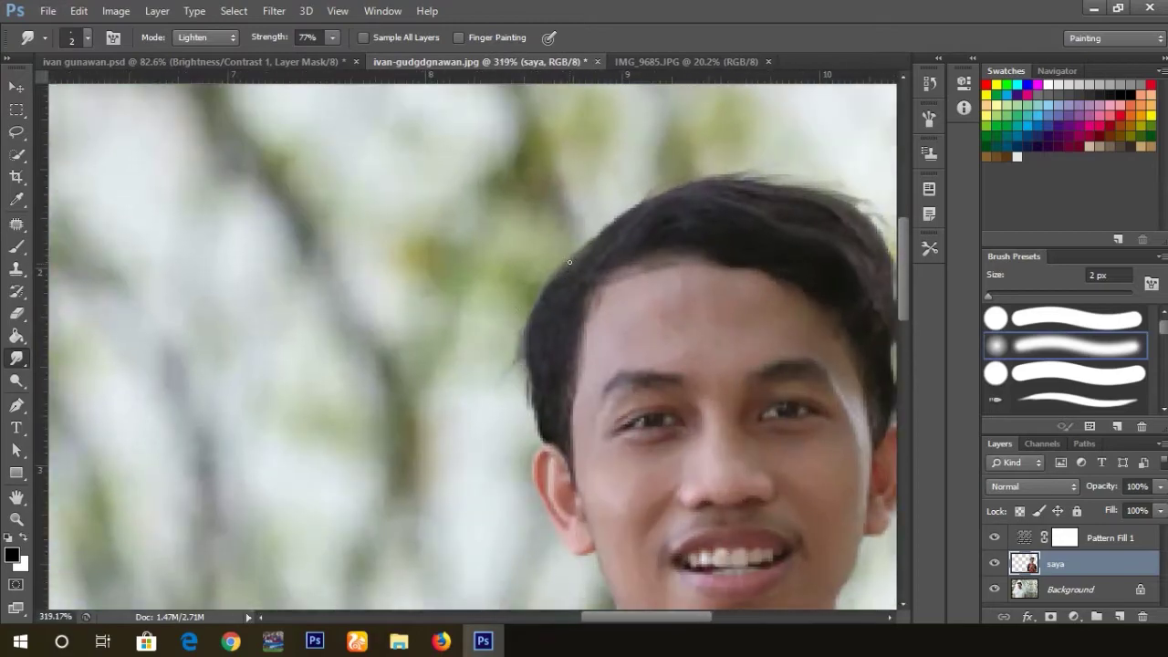
scroll(611, 217, down, 3)
scroll(630, 229, down, 2)
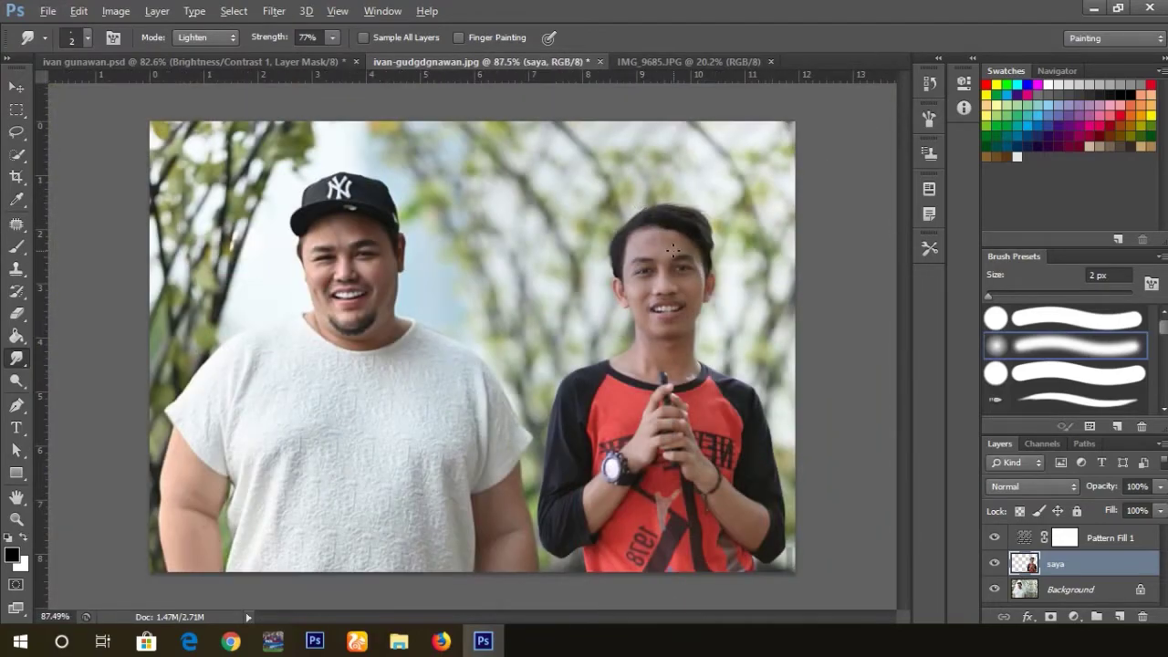
scroll(673, 255, down, 1)
scroll(667, 303, up, 2)
scroll(730, 237, up, 2)
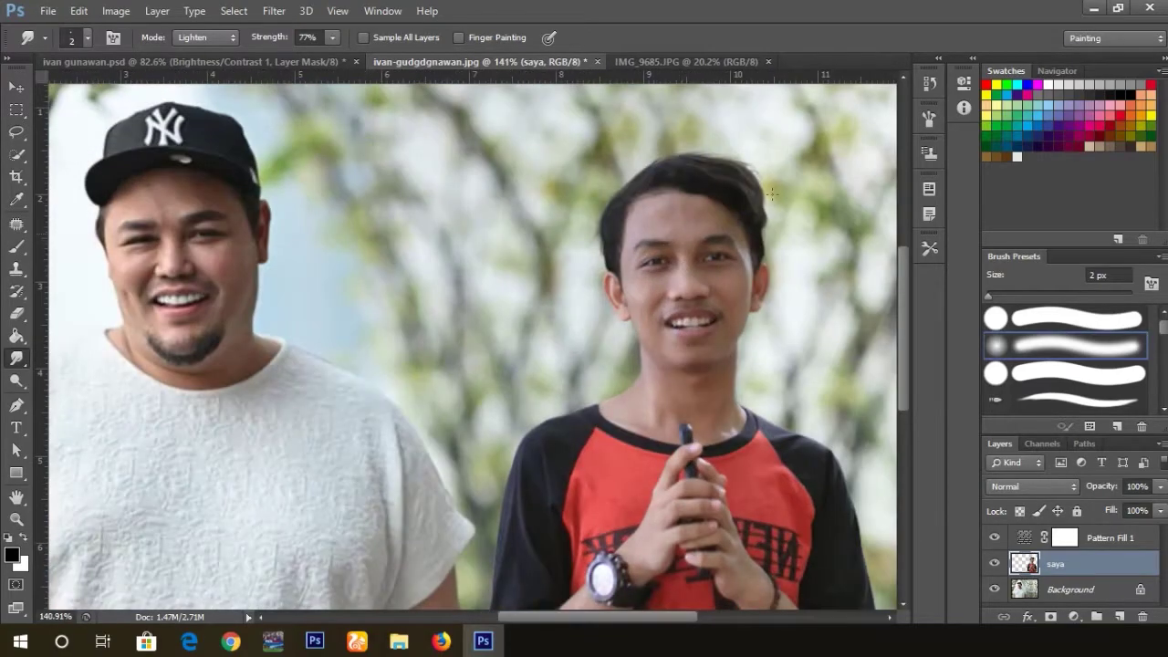
scroll(746, 186, down, 2)
scroll(748, 194, down, 1)
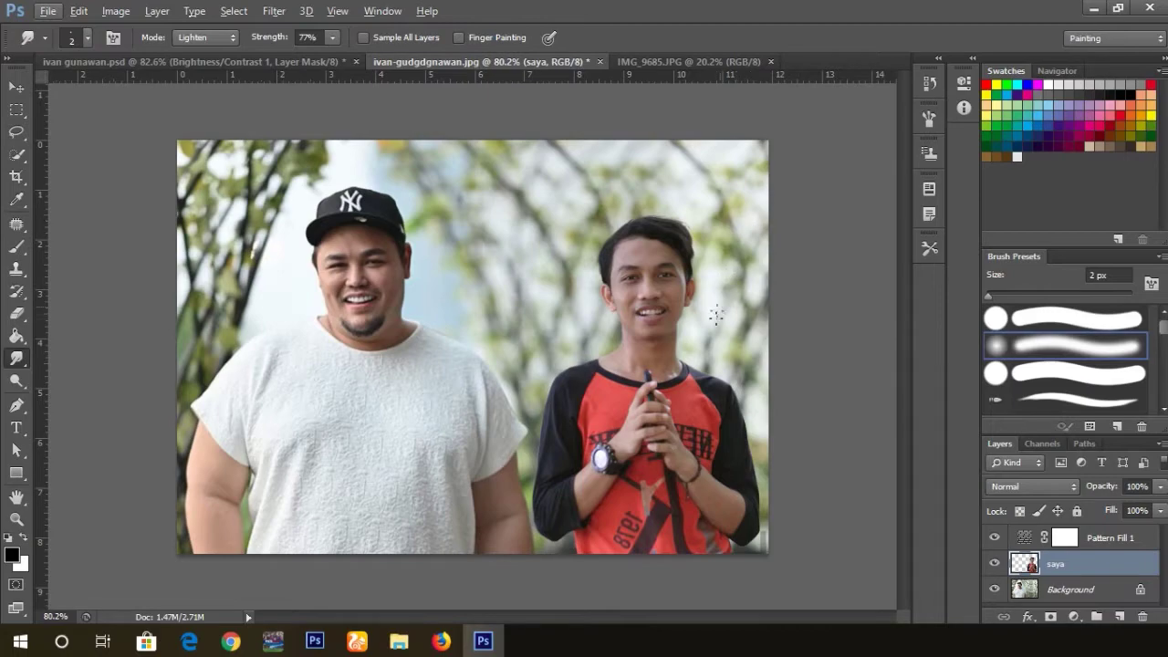
scroll(768, 337, down, 1)
scroll(771, 336, up, 1)
scroll(771, 342, up, 1)
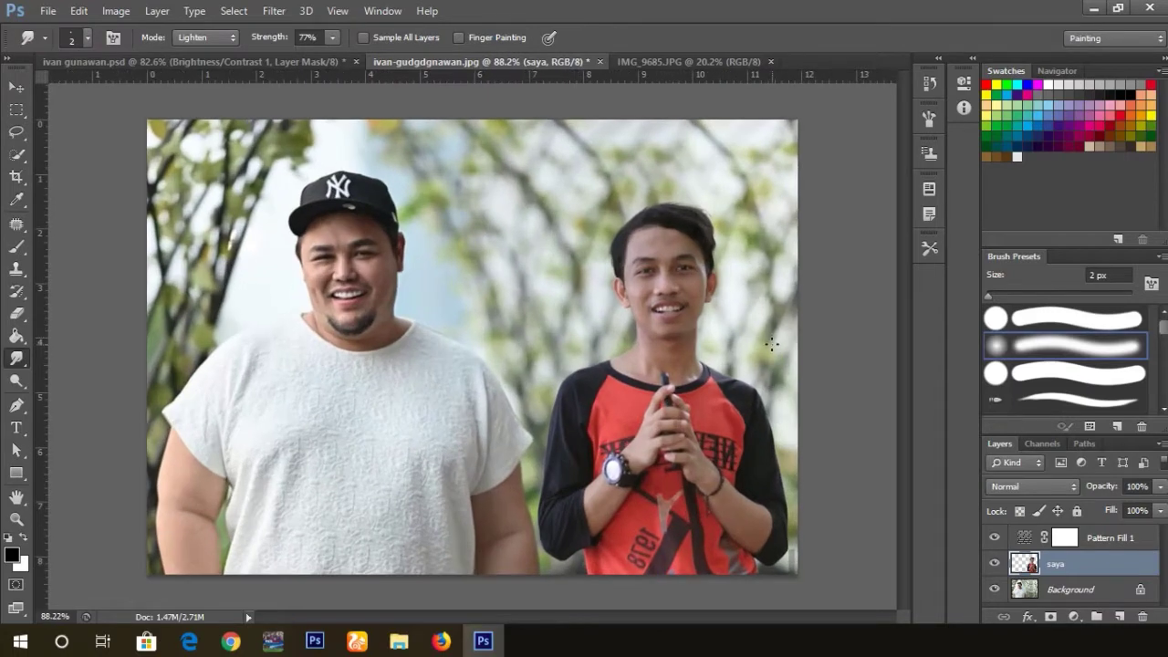